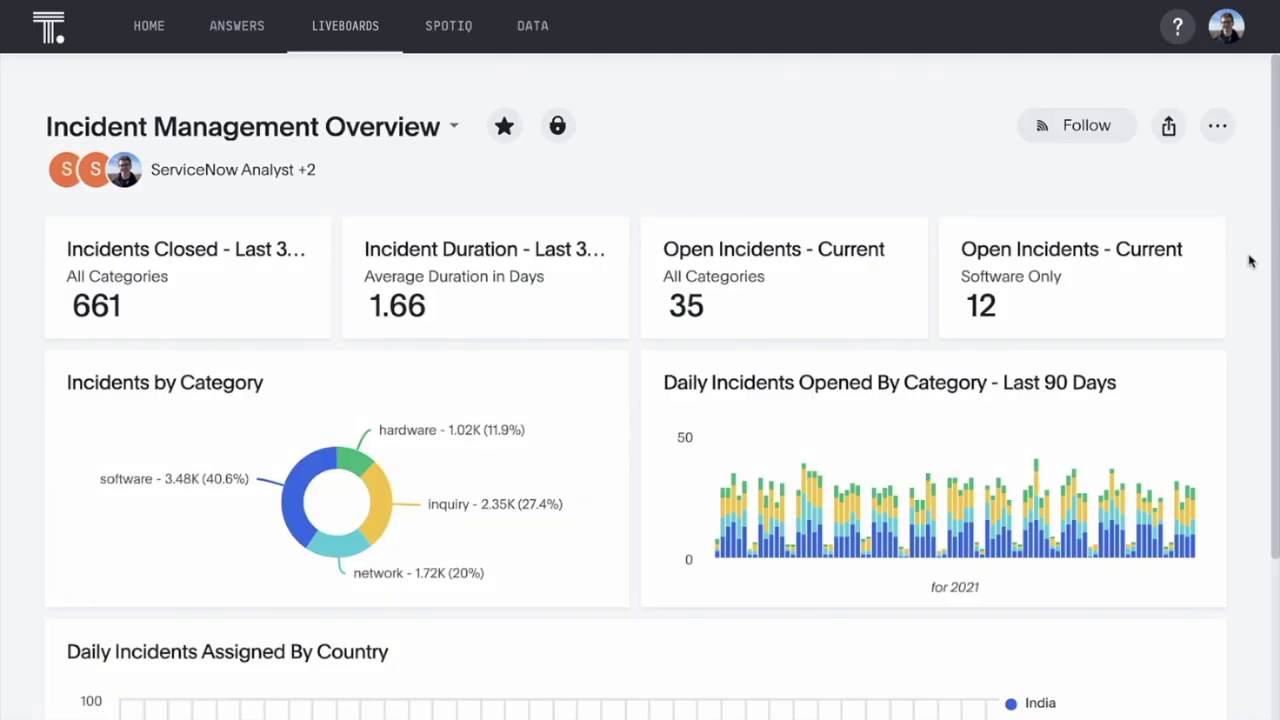
# Swap Incidents for Incident Duration (Days) on the country chart, then present Incidents by Category full screen.
pyautogui.scroll(-4, 1249, 261)
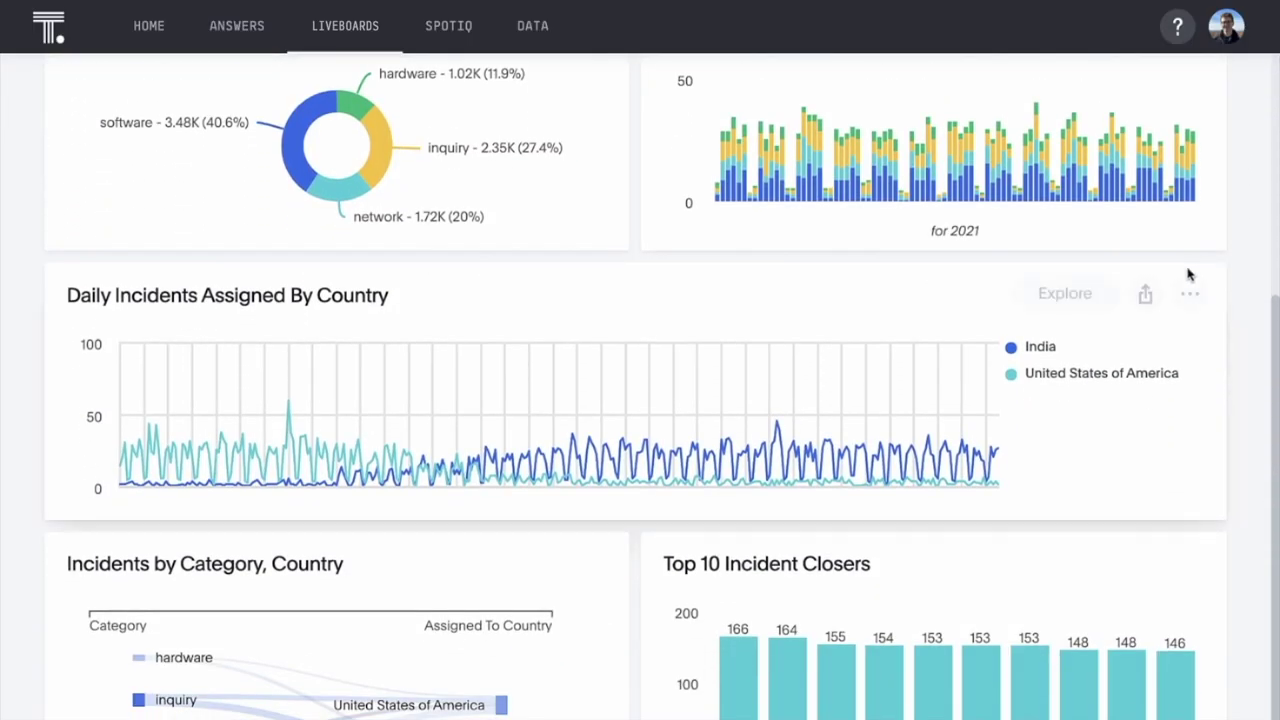
pyautogui.click(1065, 293)
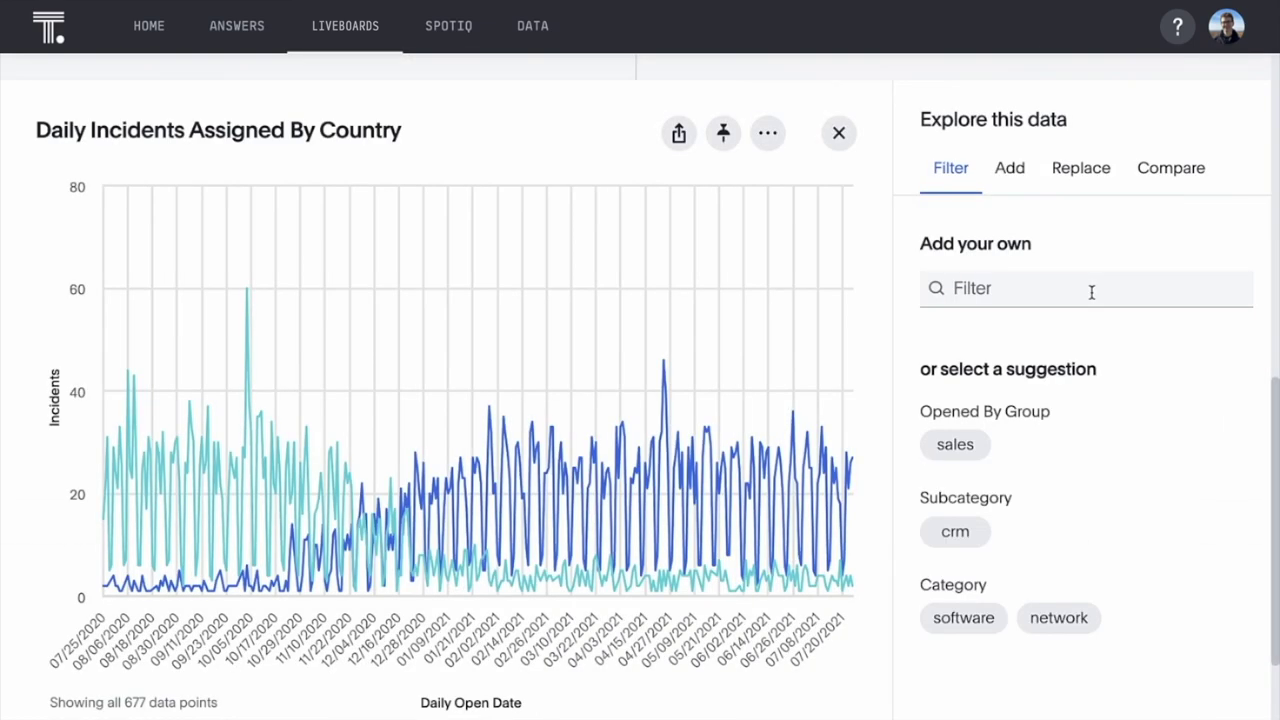
pyautogui.click(1079, 170)
pyautogui.click(1072, 293)
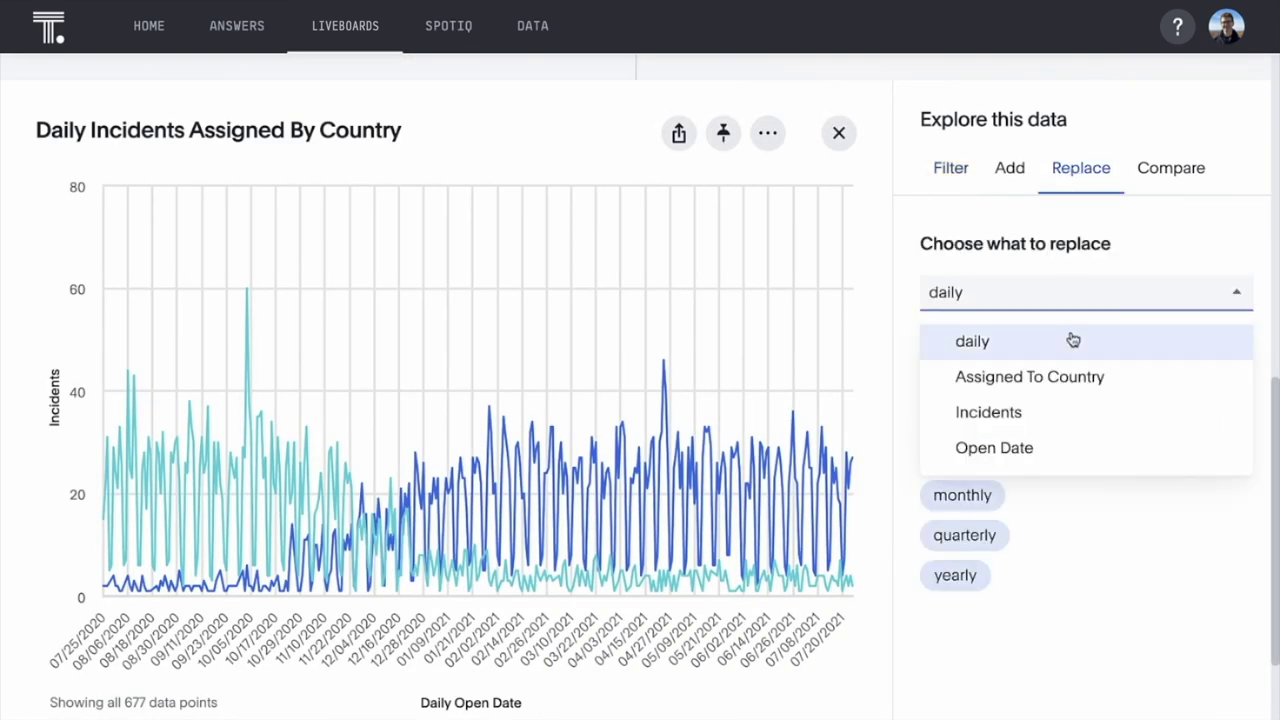
pyautogui.click(1077, 412)
pyautogui.click(1106, 530)
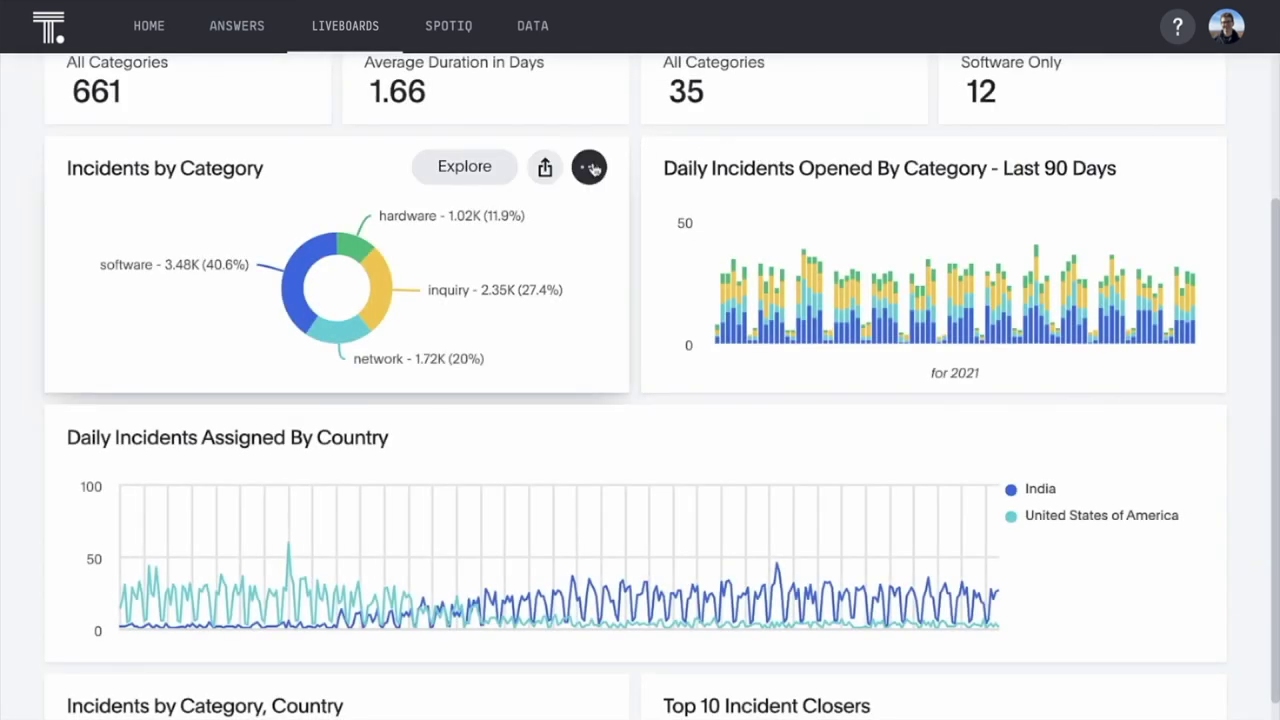
pyautogui.click(591, 168)
pyautogui.click(634, 400)
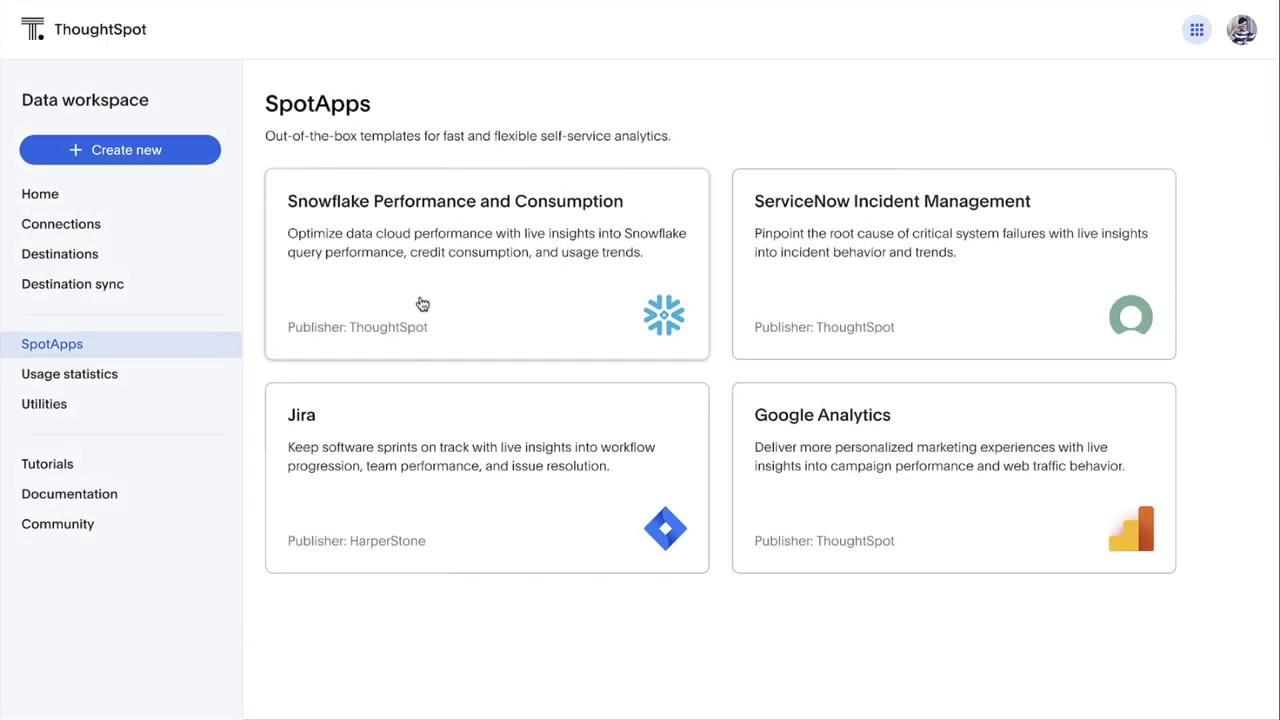
# Configure the Snowflake Performance SpotApp connection and map STORAGE_USAGE to the SF_STORAGE_USAGE table.
pyautogui.click(418, 301)
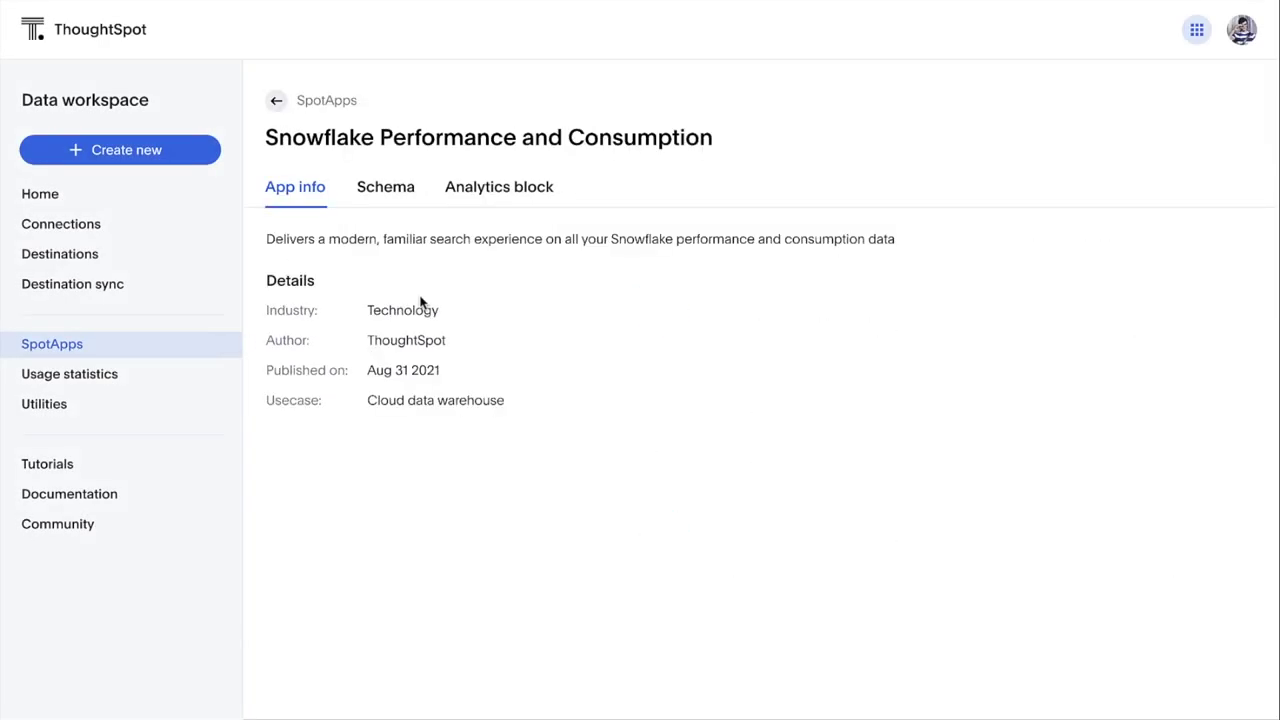
pyautogui.click(396, 198)
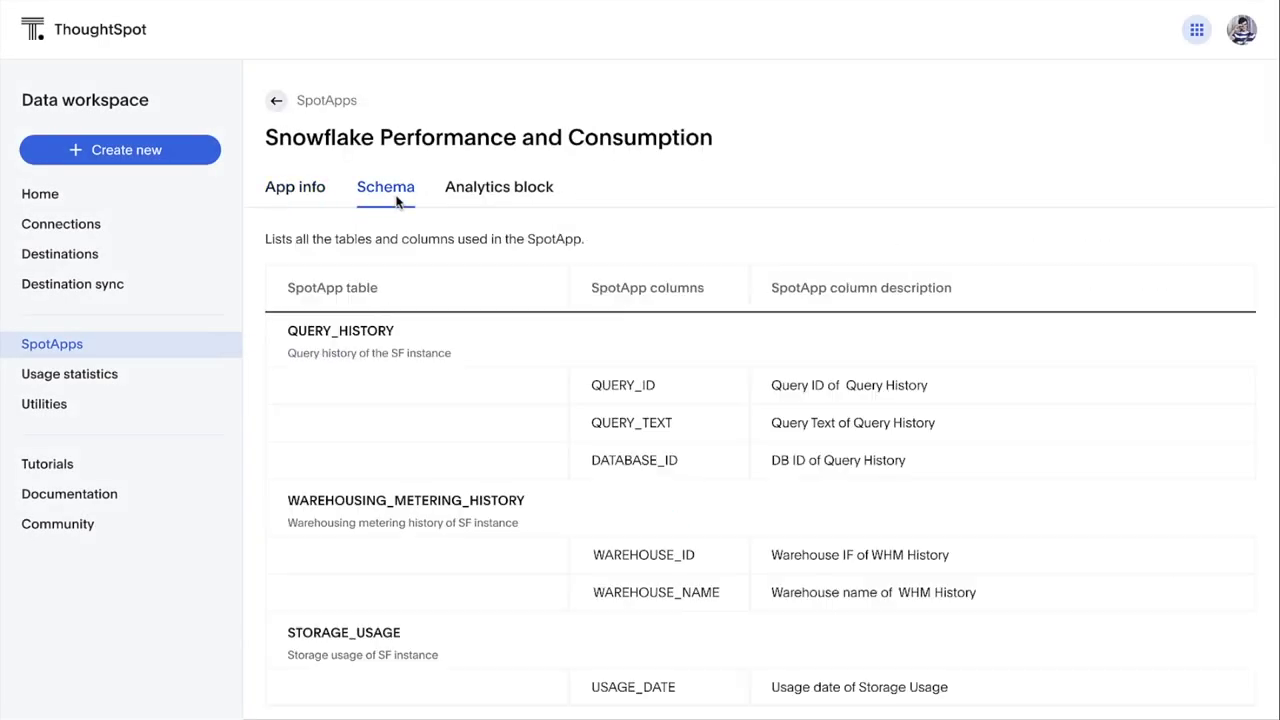
pyautogui.click(476, 200)
pyautogui.click(679, 458)
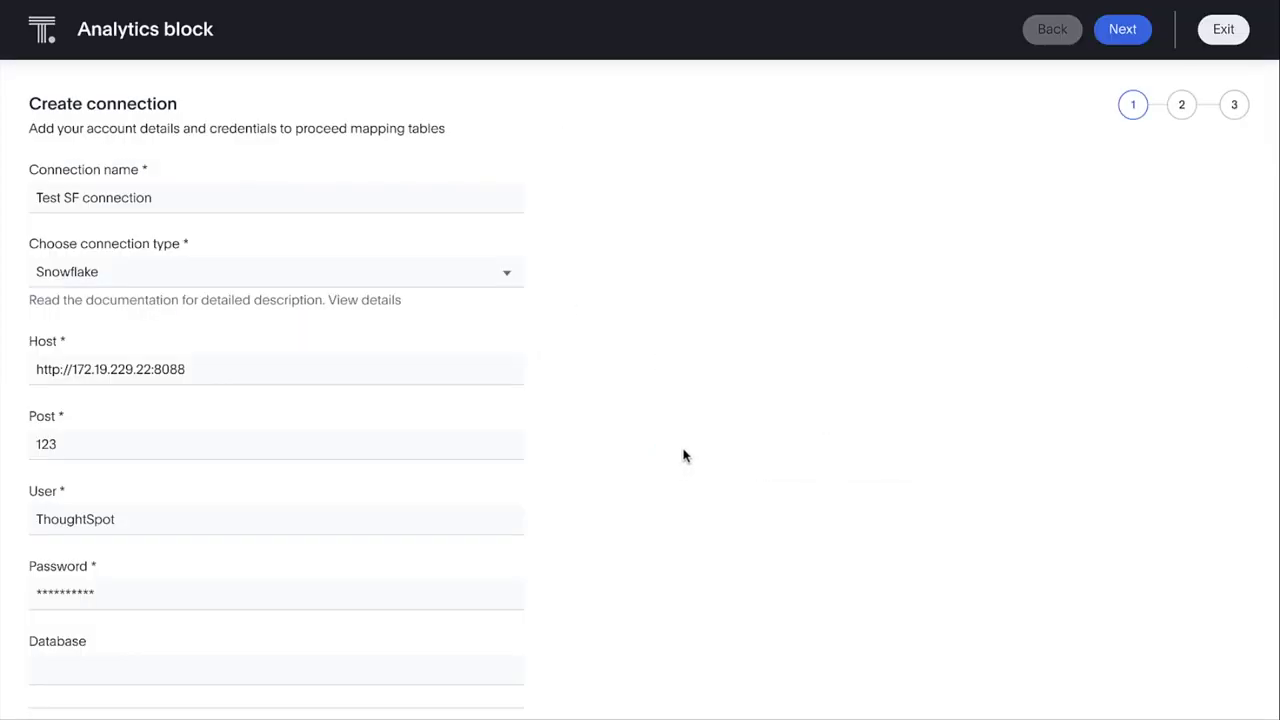
pyautogui.click(1112, 44)
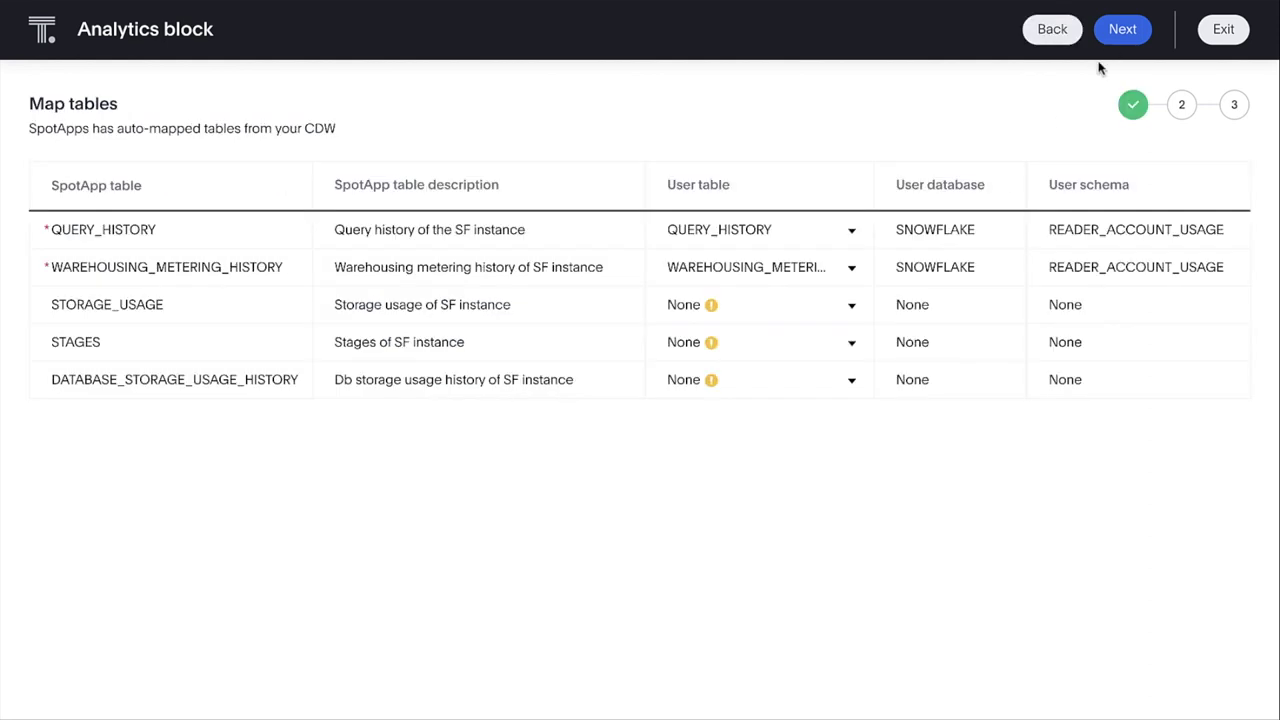
pyautogui.click(855, 306)
pyautogui.click(845, 347)
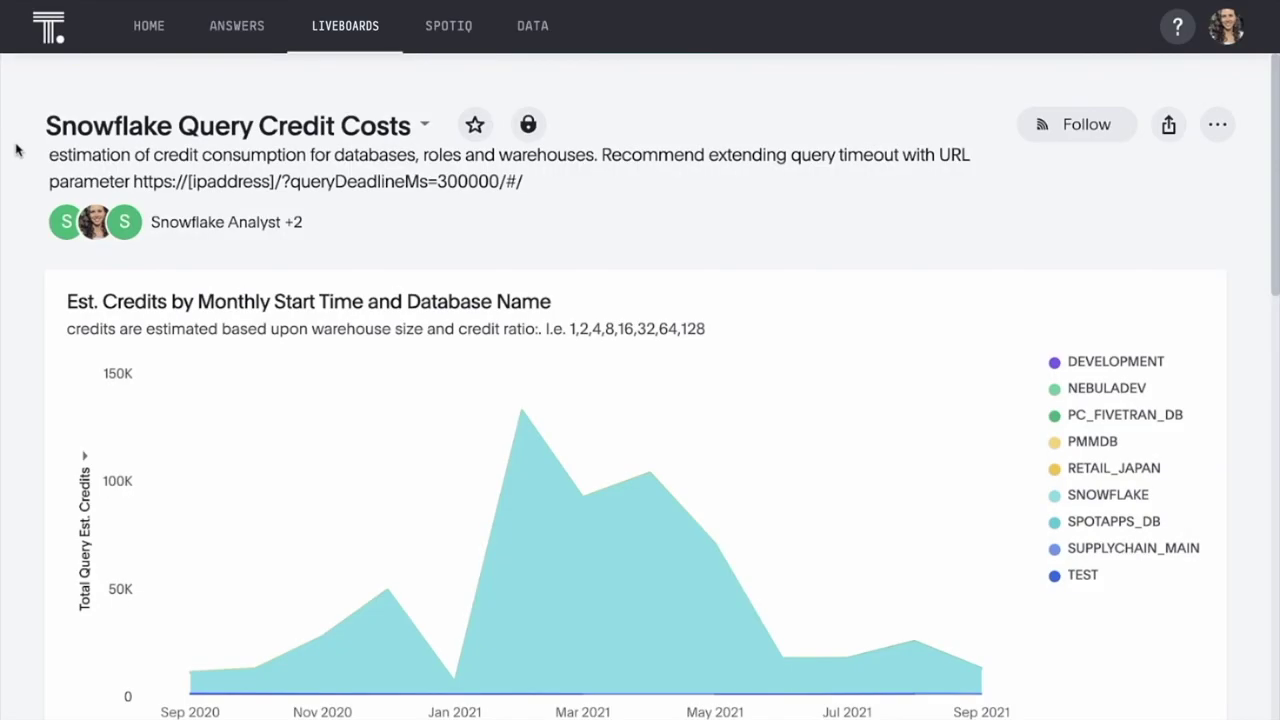
# Scroll down the liveboard and bring up the actions for a Query ID cell.
pyautogui.scroll(-6, 15, 149)
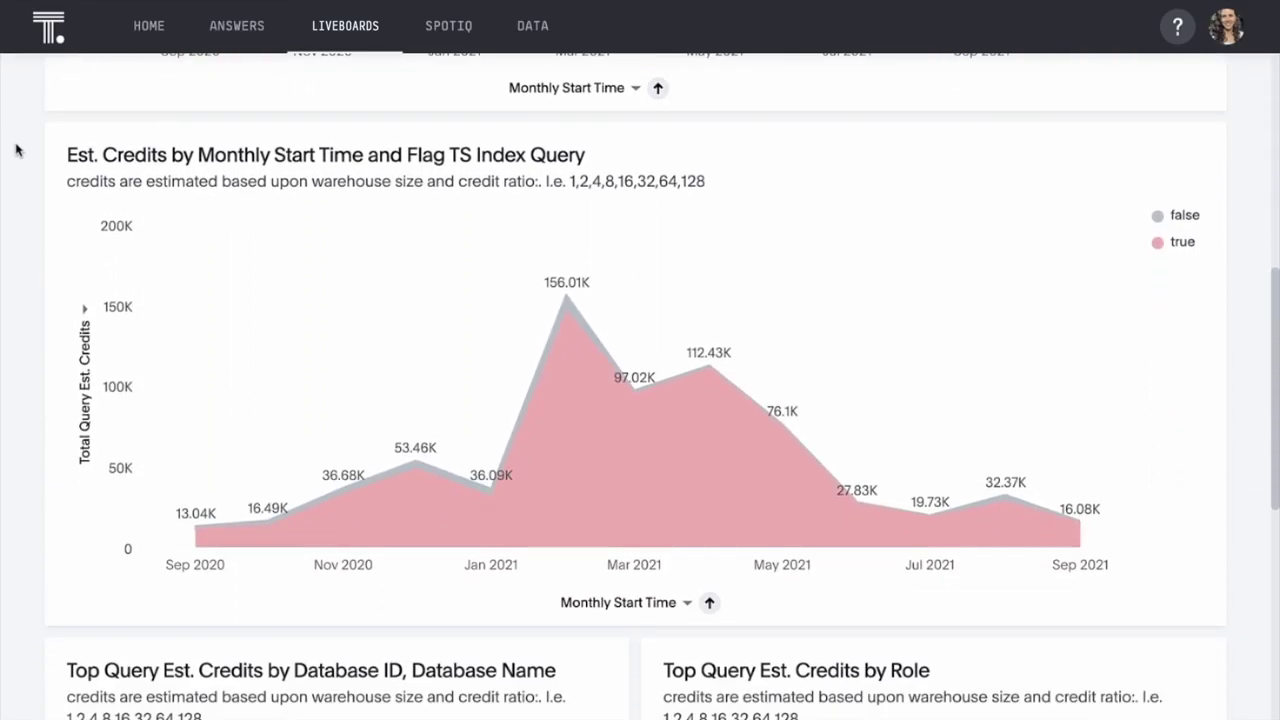
pyautogui.scroll(-9, 15, 149)
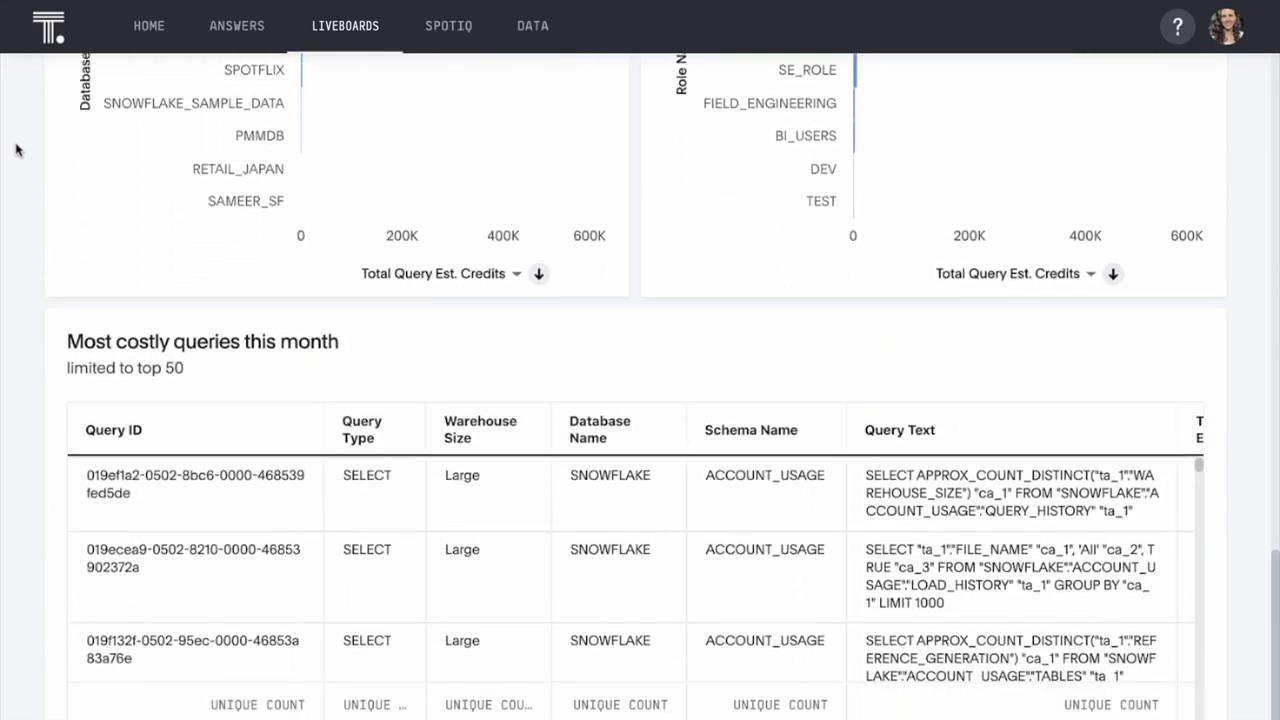
pyautogui.scroll(-1, 15, 149)
pyautogui.rightClick(165, 462)
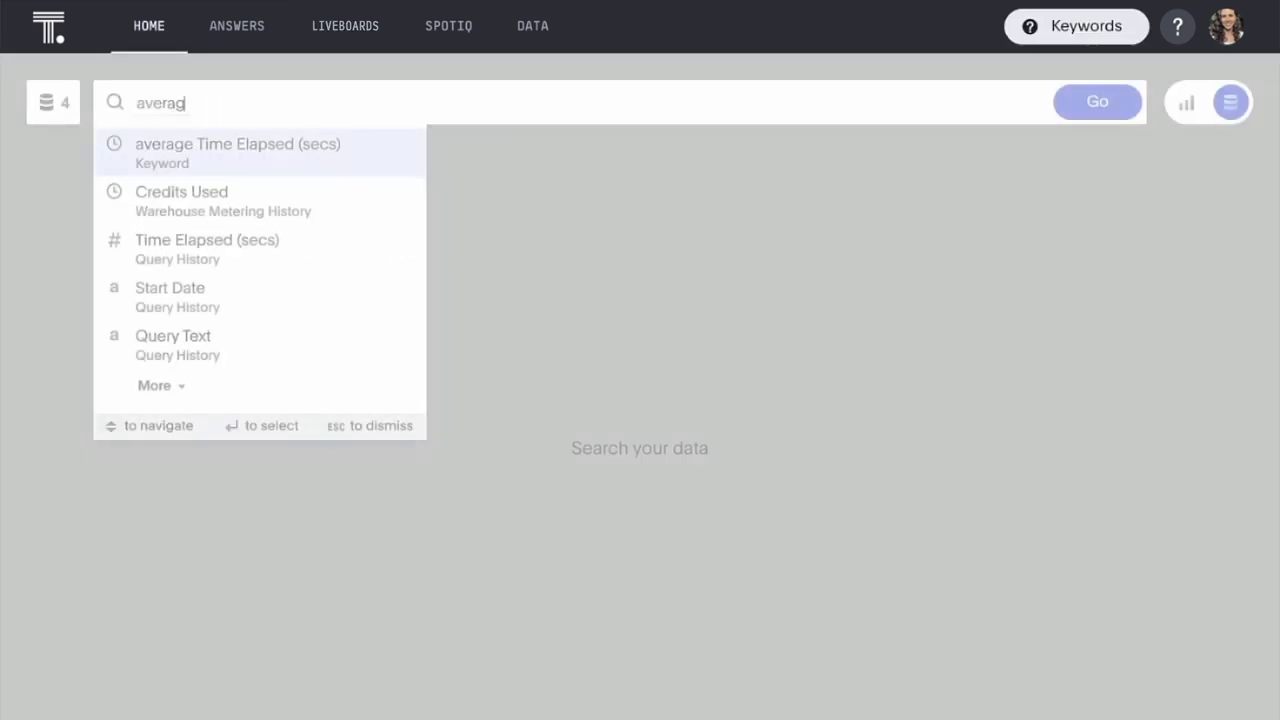
# Search average Time Elapsed (secs) by Warehouse Name, daily, for last week.
pyautogui.write('e time ela')
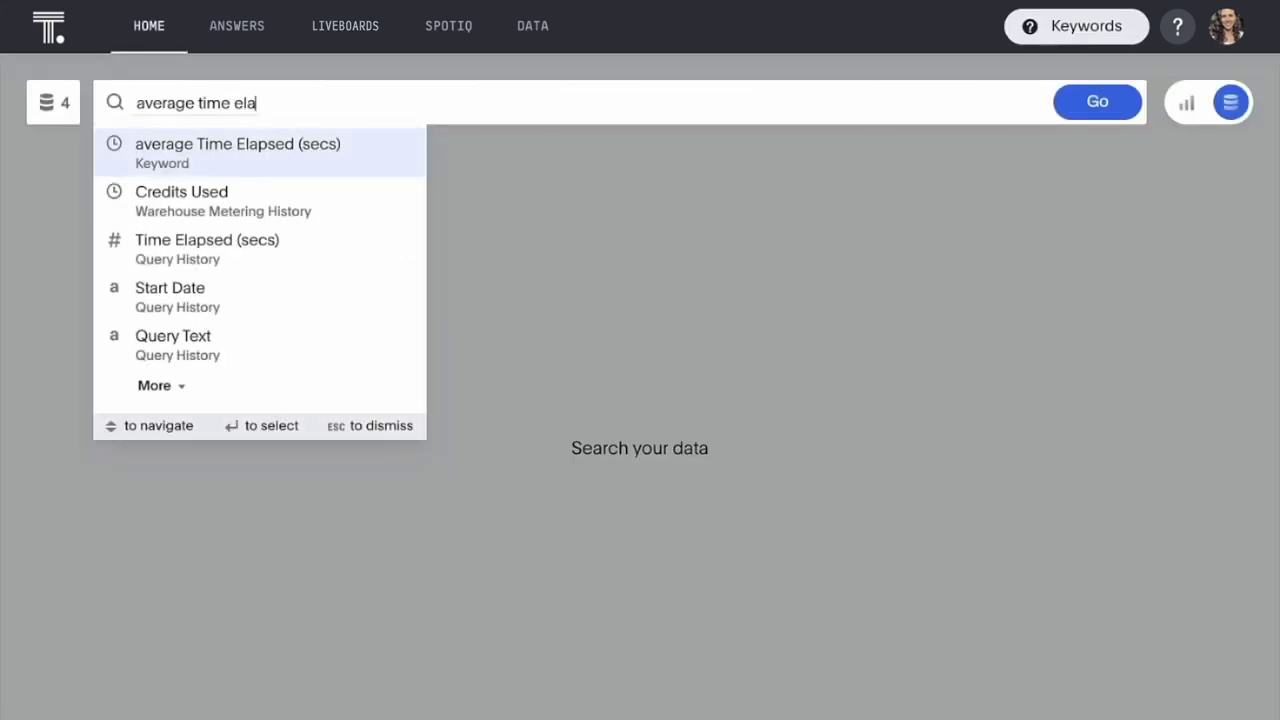
pyautogui.press('Return')
pyautogui.write('by warehouse name')
pyautogui.press('Return')
pyautogui.write('daily')
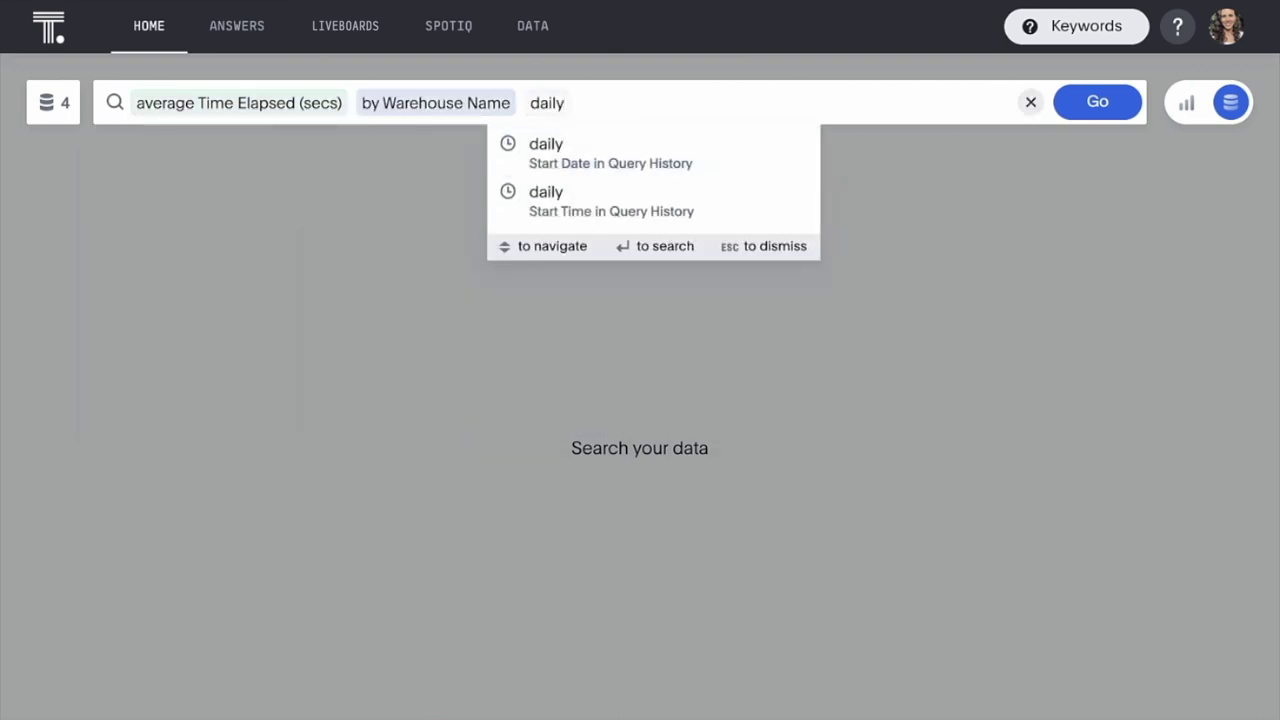
pyautogui.press('Return')
pyautogui.write('last week')
pyautogui.press('Return')
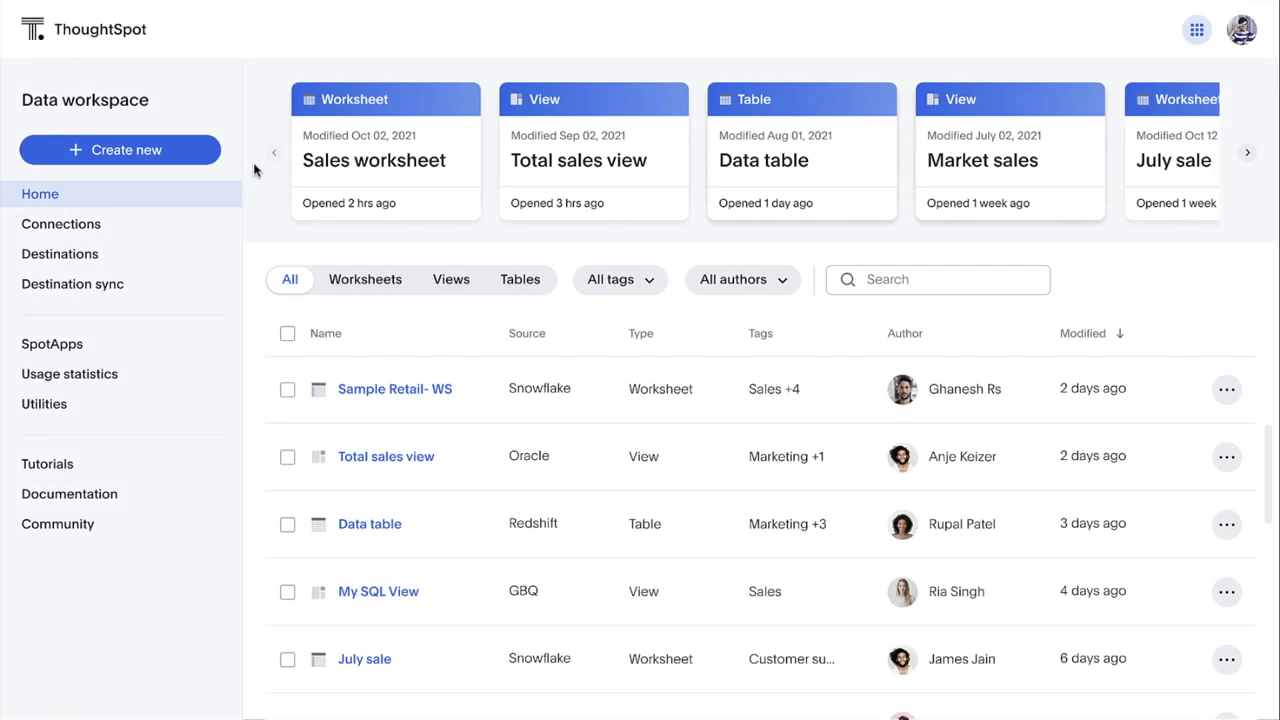
# Browse Connections, Destinations and Destination sync, then run a $ Revenue search on Adwords Analysis.
pyautogui.click(220, 229)
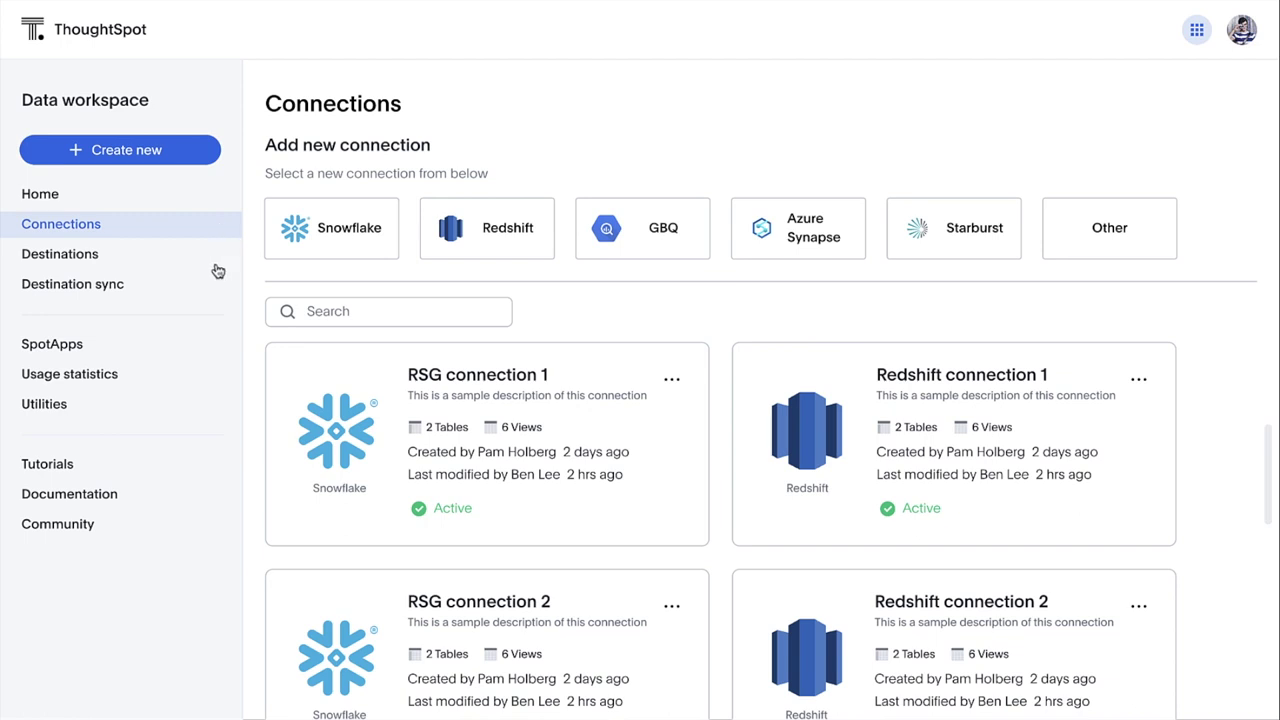
pyautogui.click(215, 266)
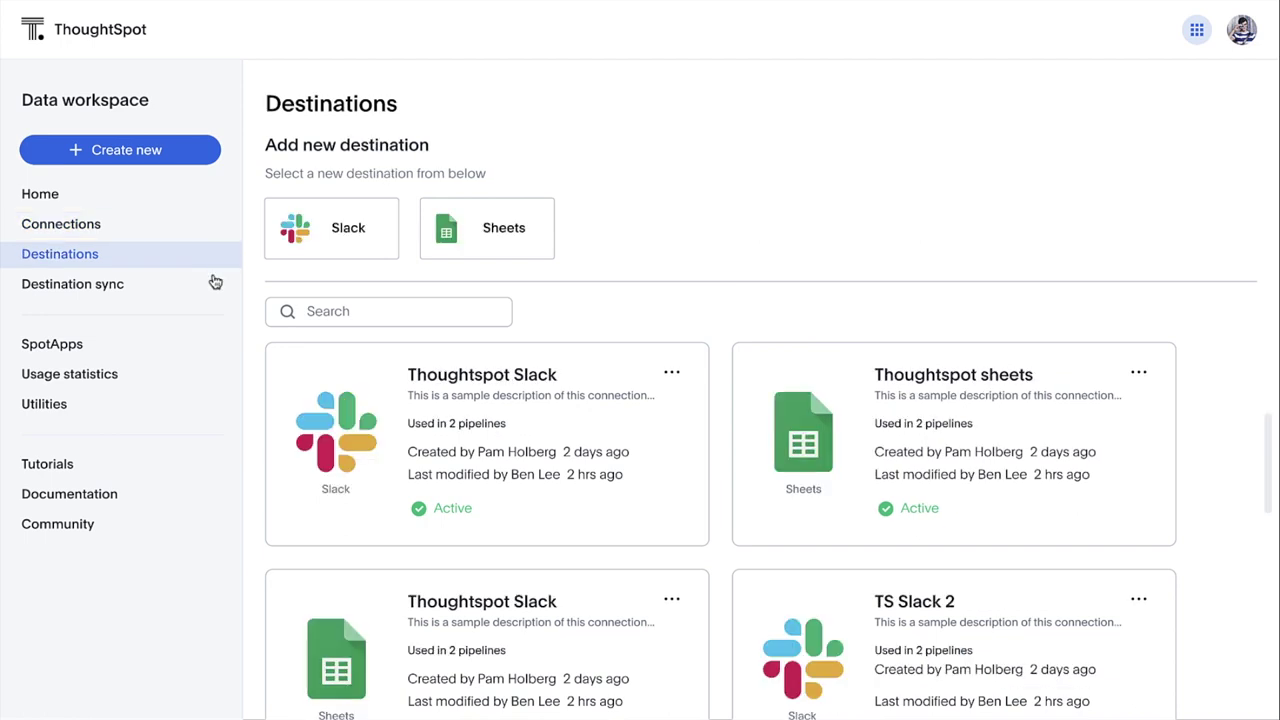
pyautogui.click(212, 286)
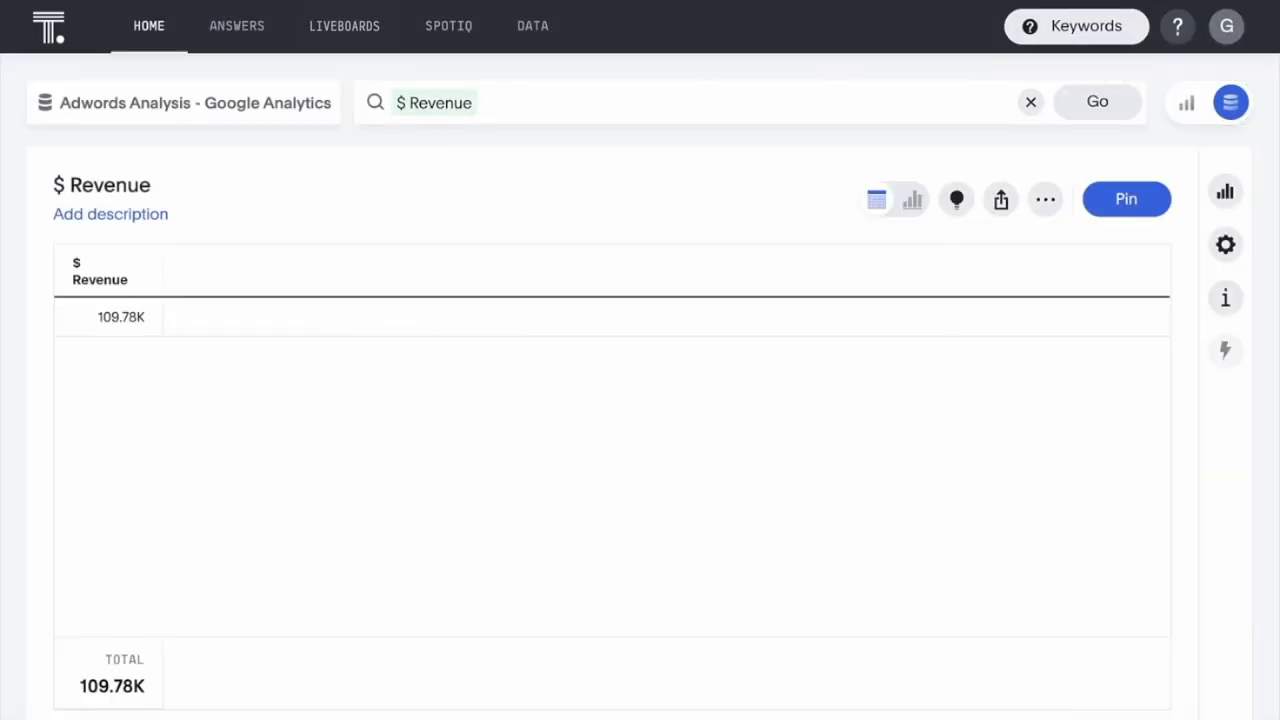
# Break the $ Revenue search down monthly by Campaign.
pyautogui.click(966, 103)
pyautogui.write('monthly')
pyautogui.press('Return')
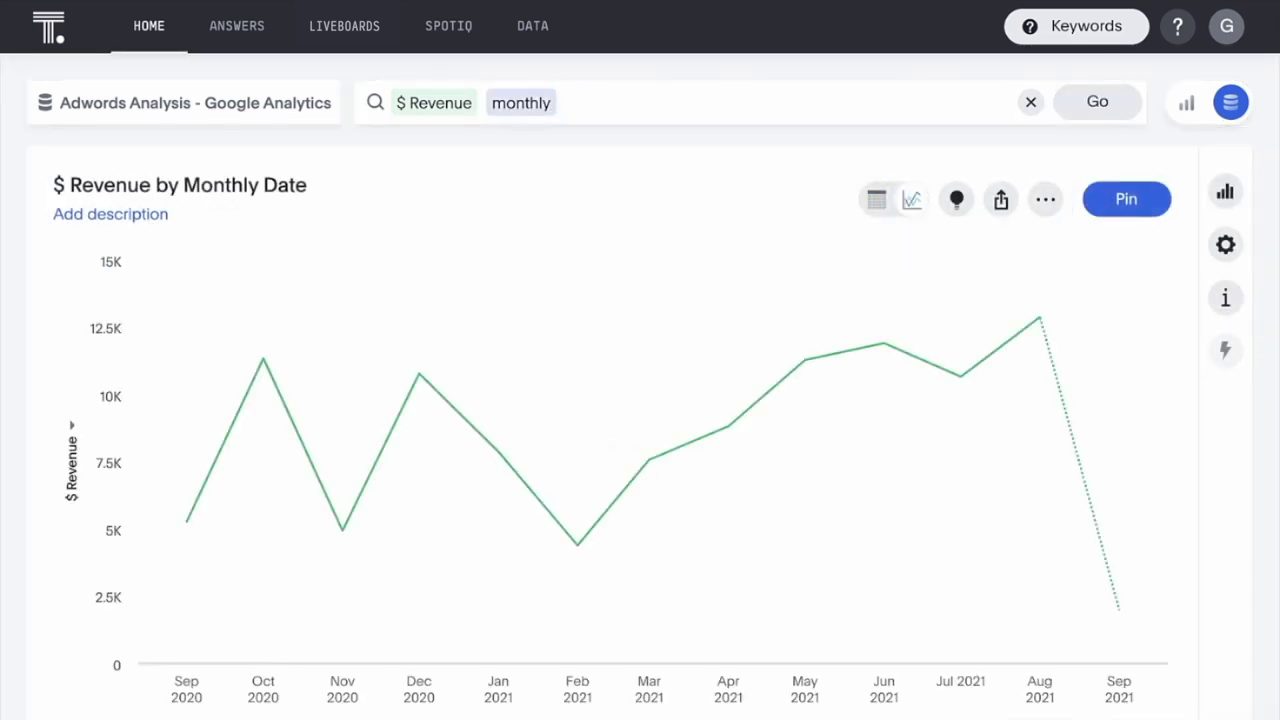
pyautogui.click(966, 103)
pyautogui.write('by camp')
pyautogui.press('Return')
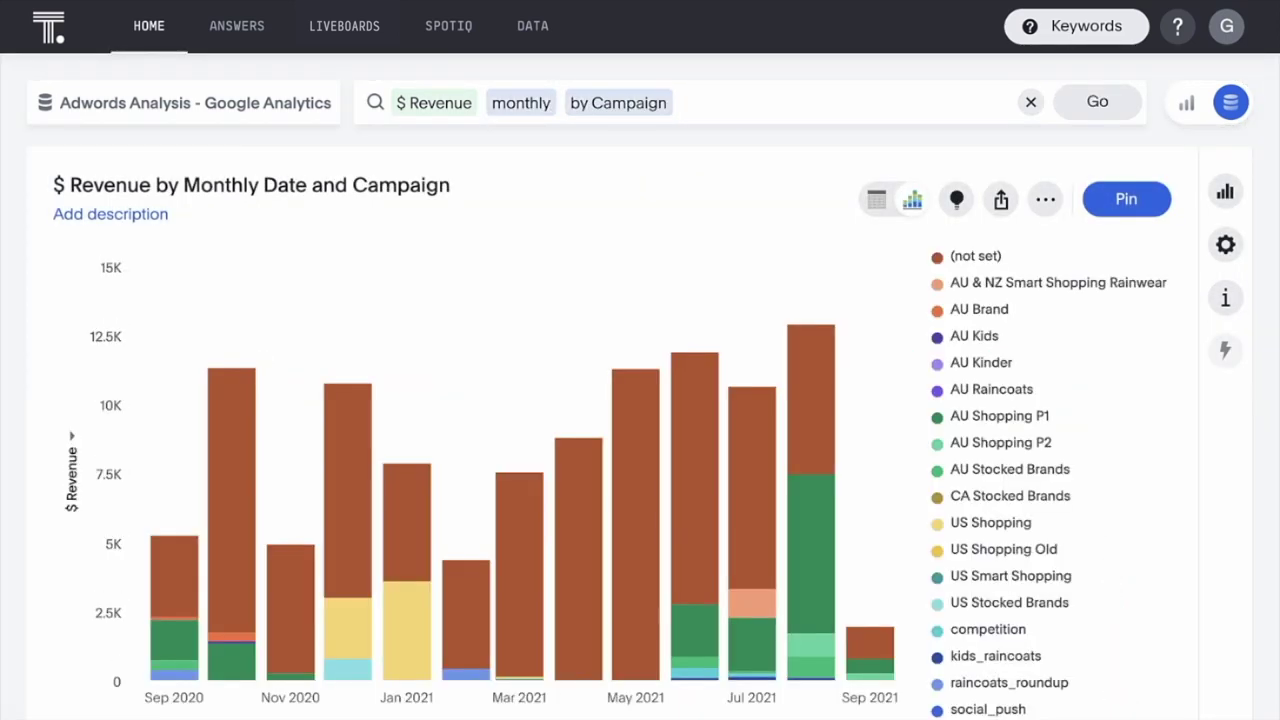
# Drill the Aug 2021 AU Shopping P1 bar down by Ad Group, sorted by revenue descending.
pyautogui.rightClick(820, 506)
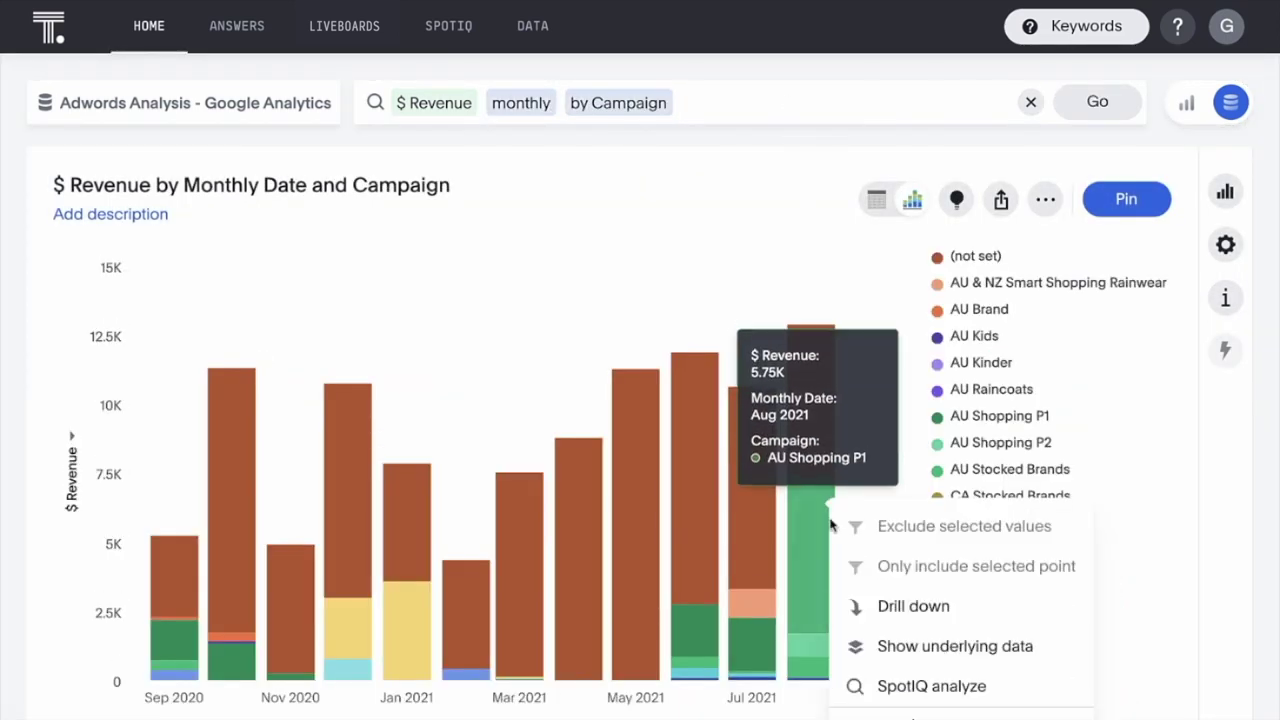
pyautogui.click(894, 607)
pyautogui.click(890, 624)
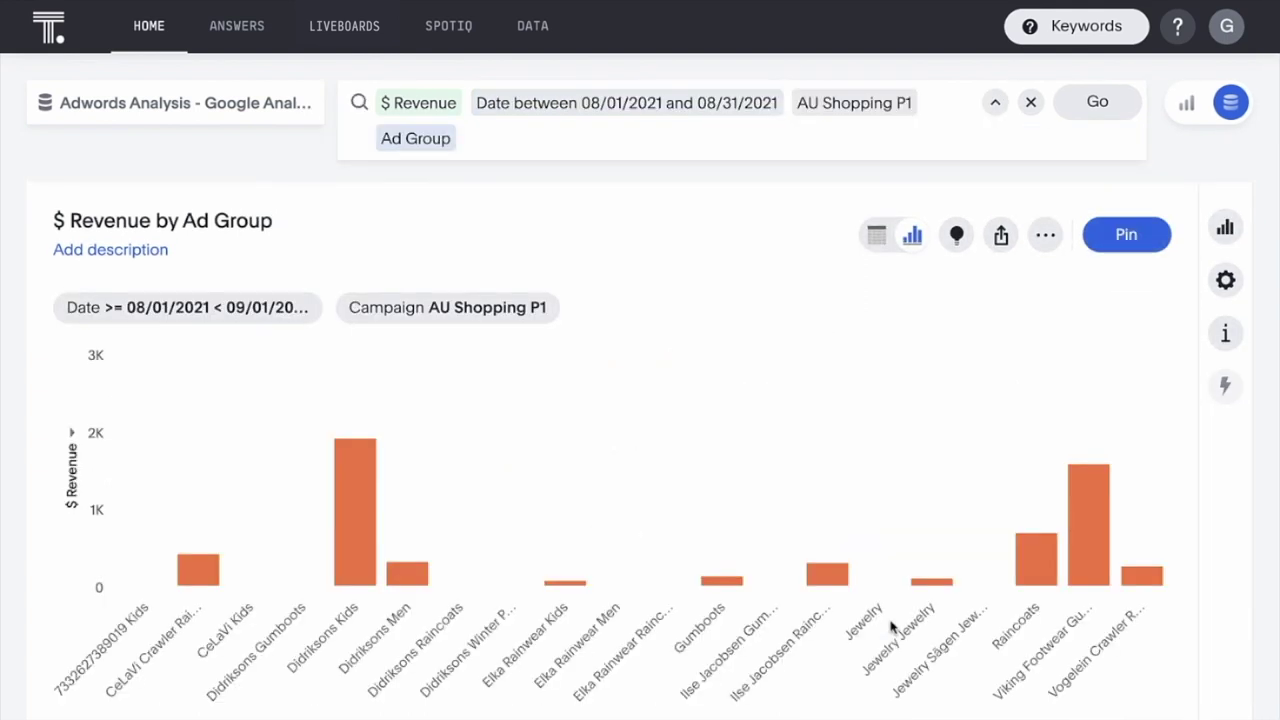
pyautogui.click(72, 462)
pyautogui.moveTo(200, 537)
pyautogui.click(388, 580)
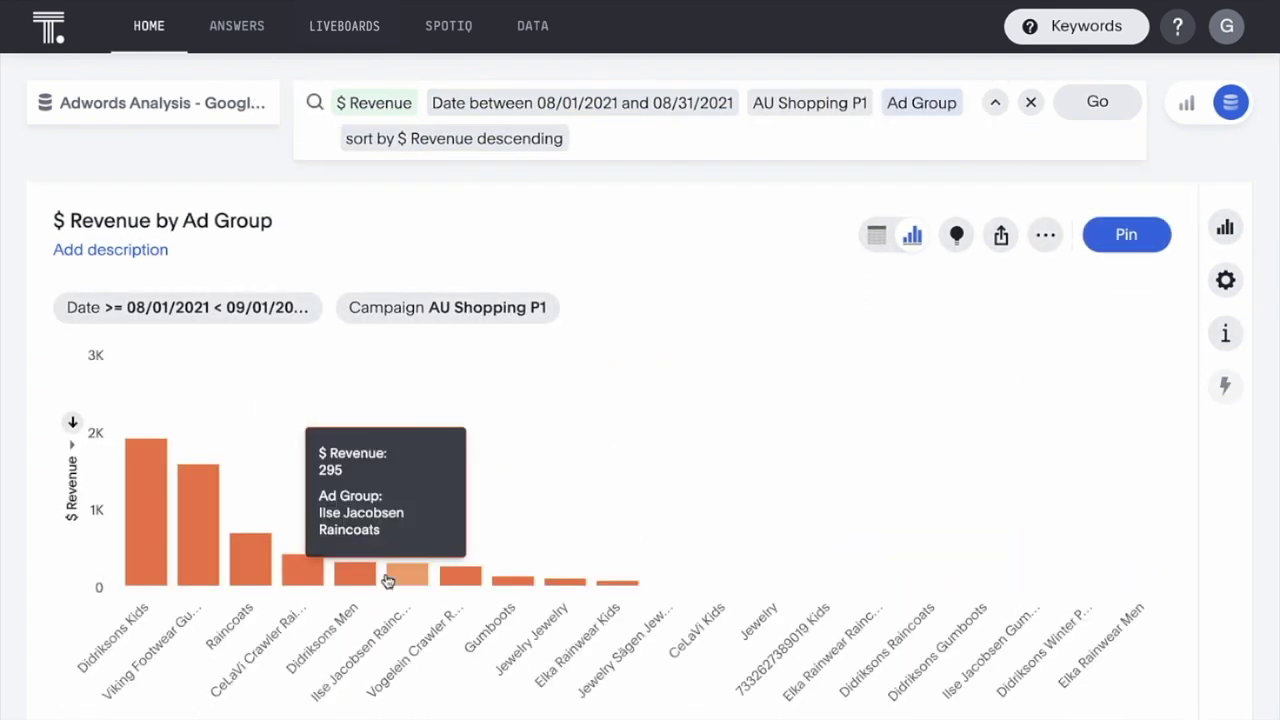
# Add Avg CPC to the search and rerun it.
pyautogui.click(640, 140)
pyautogui.write('.avg')
pyautogui.press('Return')
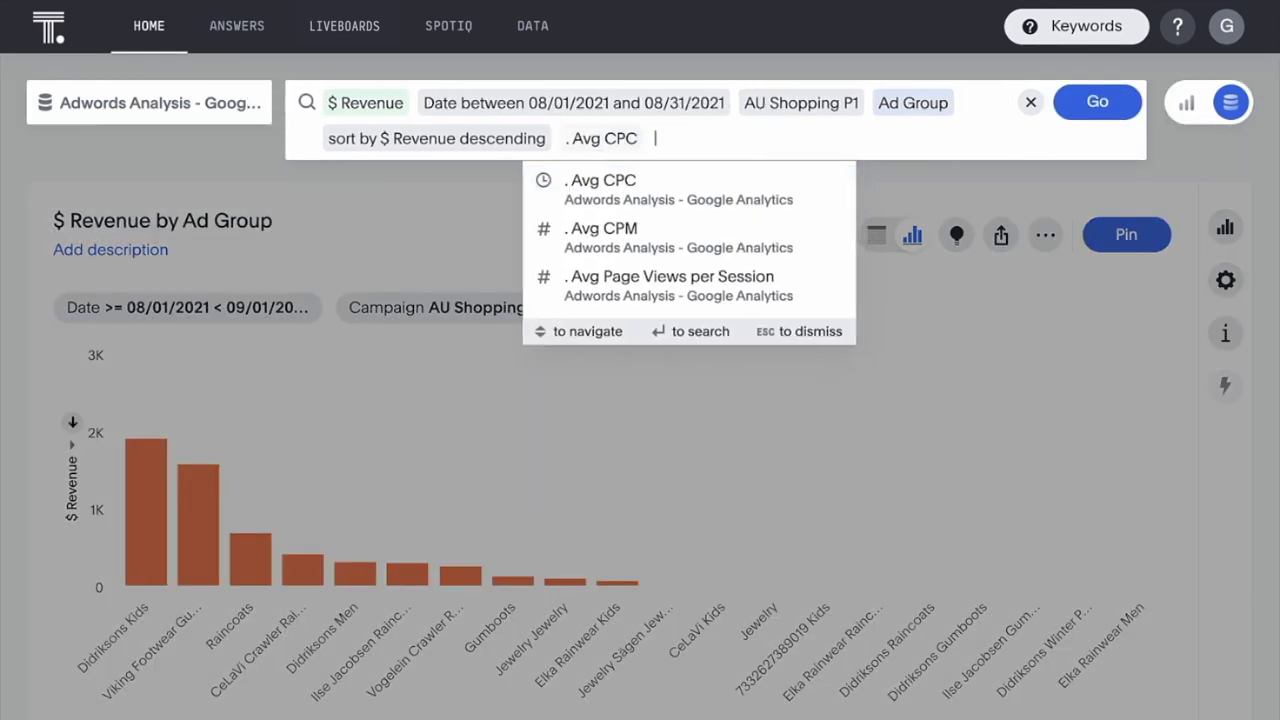
pyautogui.press('Return')
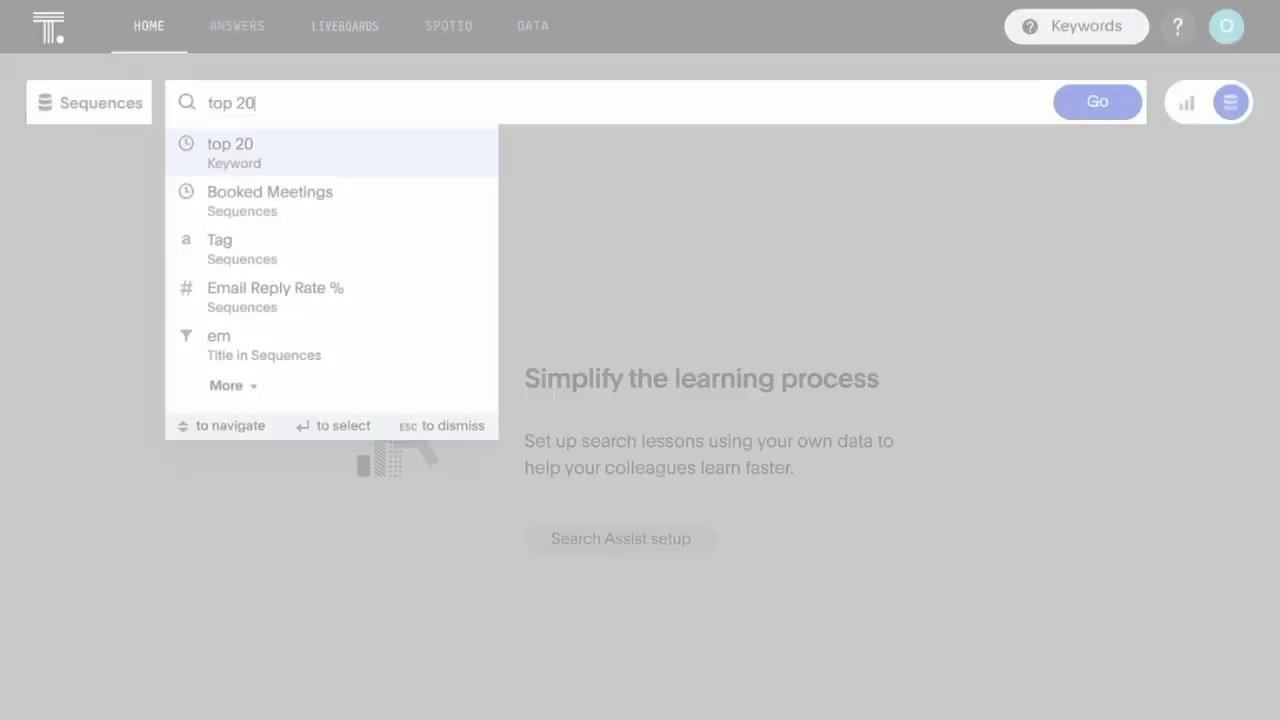
# Search Email Reply Rate % by Tag in the Sequences source.
pyautogui.write('email')
pyautogui.press('Return')
pyautogui.write('by tag')
pyautogui.press('Return')
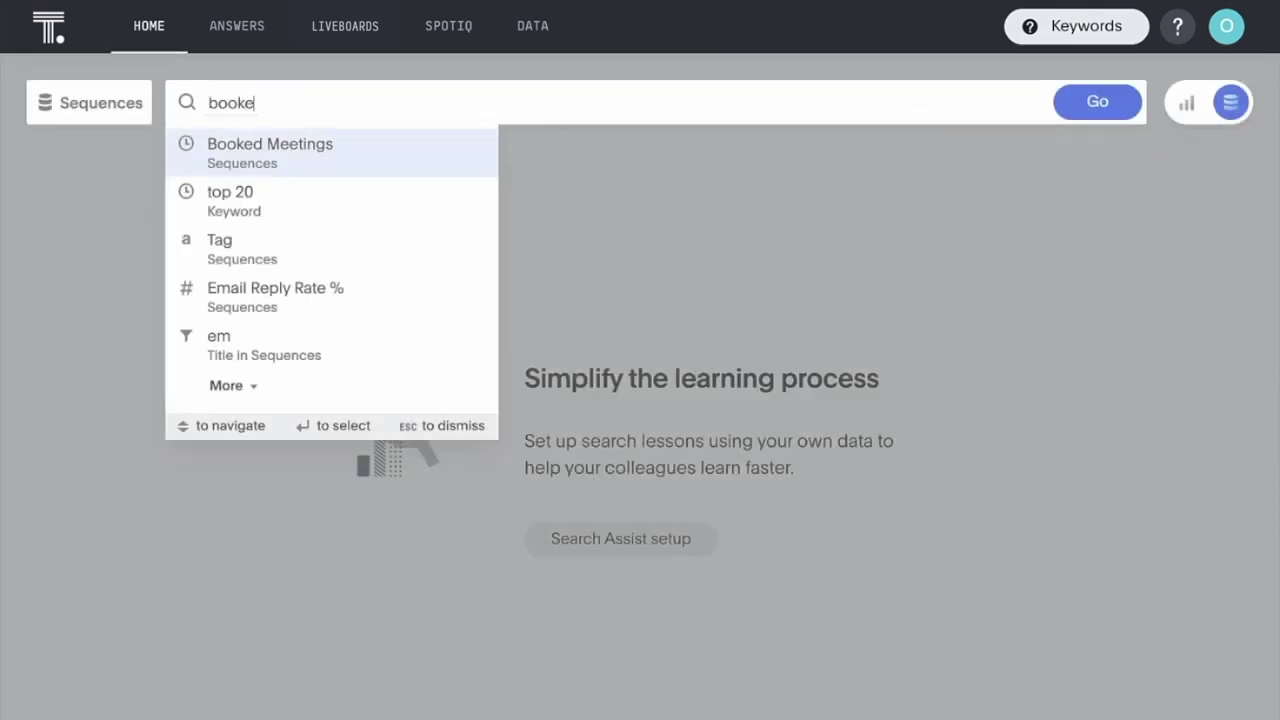
# Change the search to Booked Meetings by Tag, top 10, with Tag != {null}.
pyautogui.press('Return')
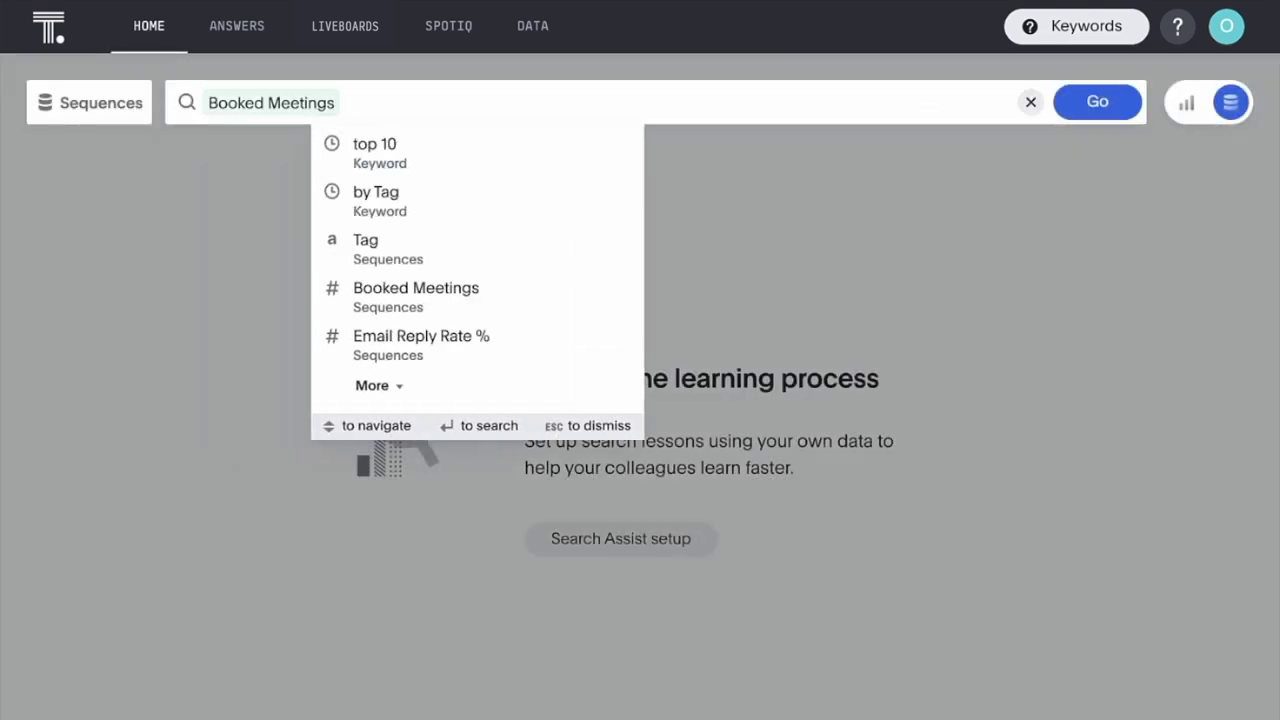
pyautogui.press('Down')
pyautogui.press('Return')
pyautogui.write('top')
pyautogui.press('Return')
pyautogui.write('top 10 Tag != {null}')
pyautogui.press('Return')
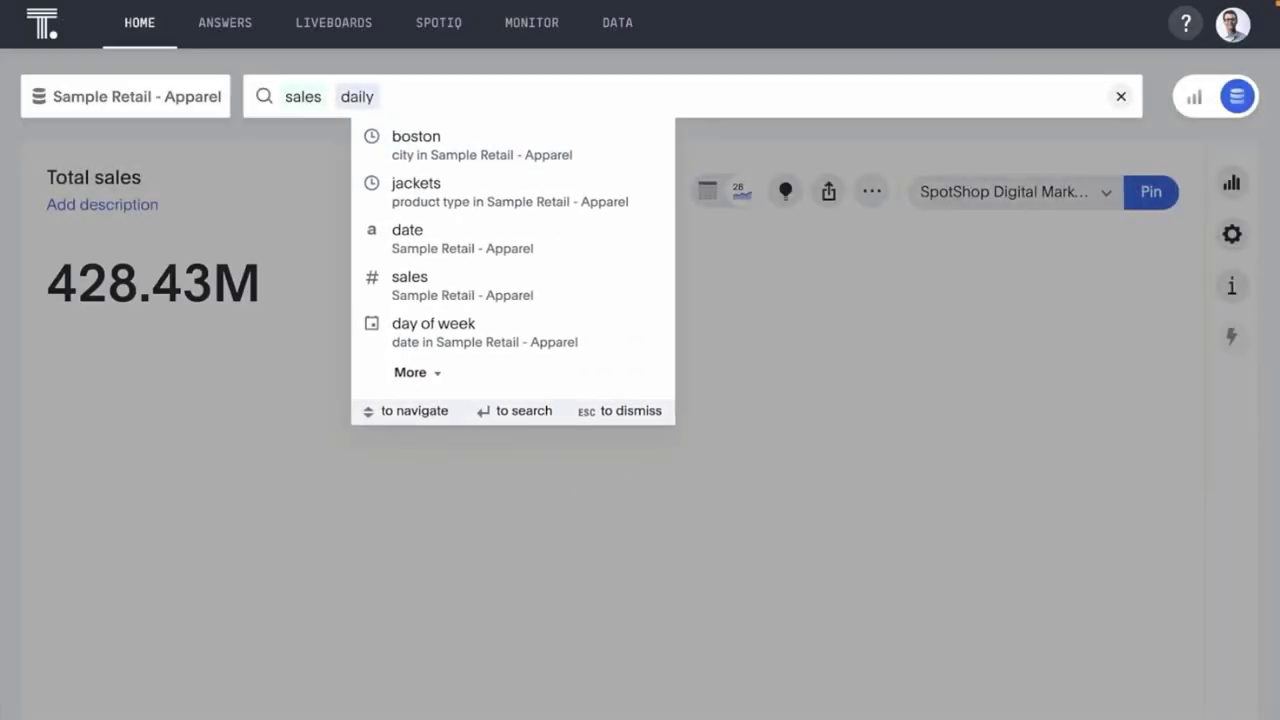
# Filter the daily sales search to boston and display the result as a KPI.
pyautogui.write('boston')
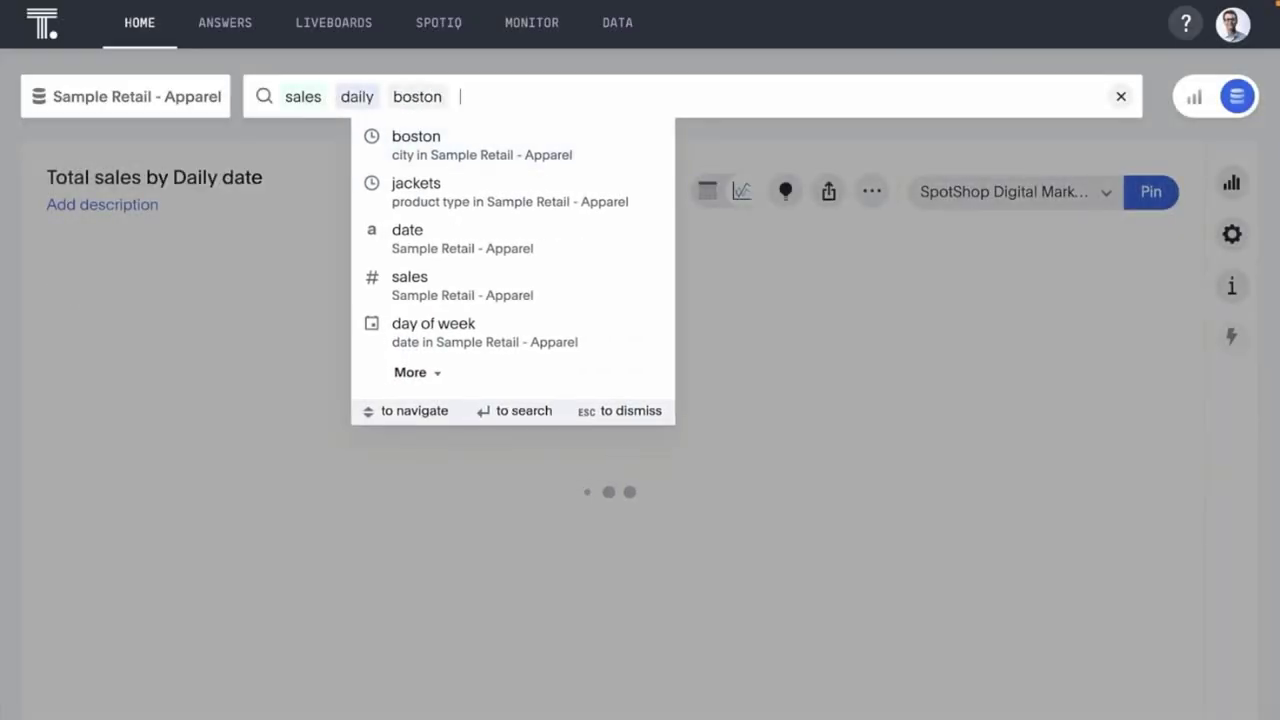
pyautogui.press('Return')
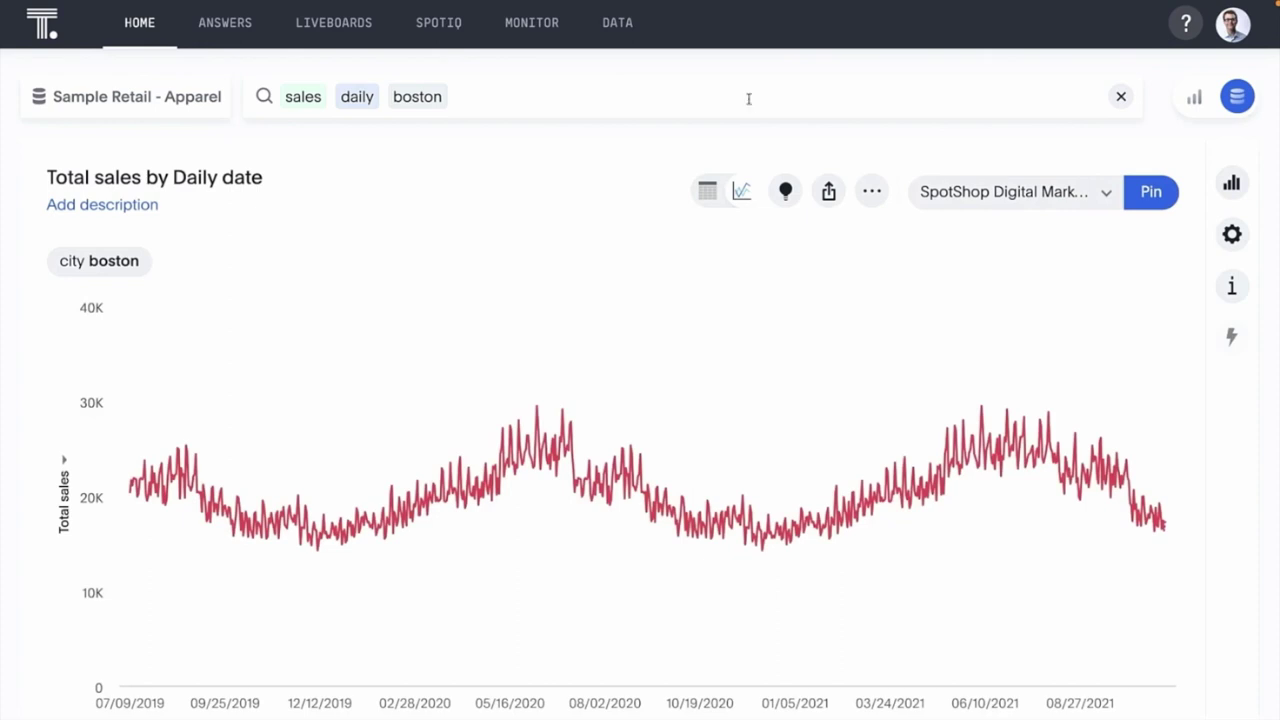
pyautogui.click(1231, 183)
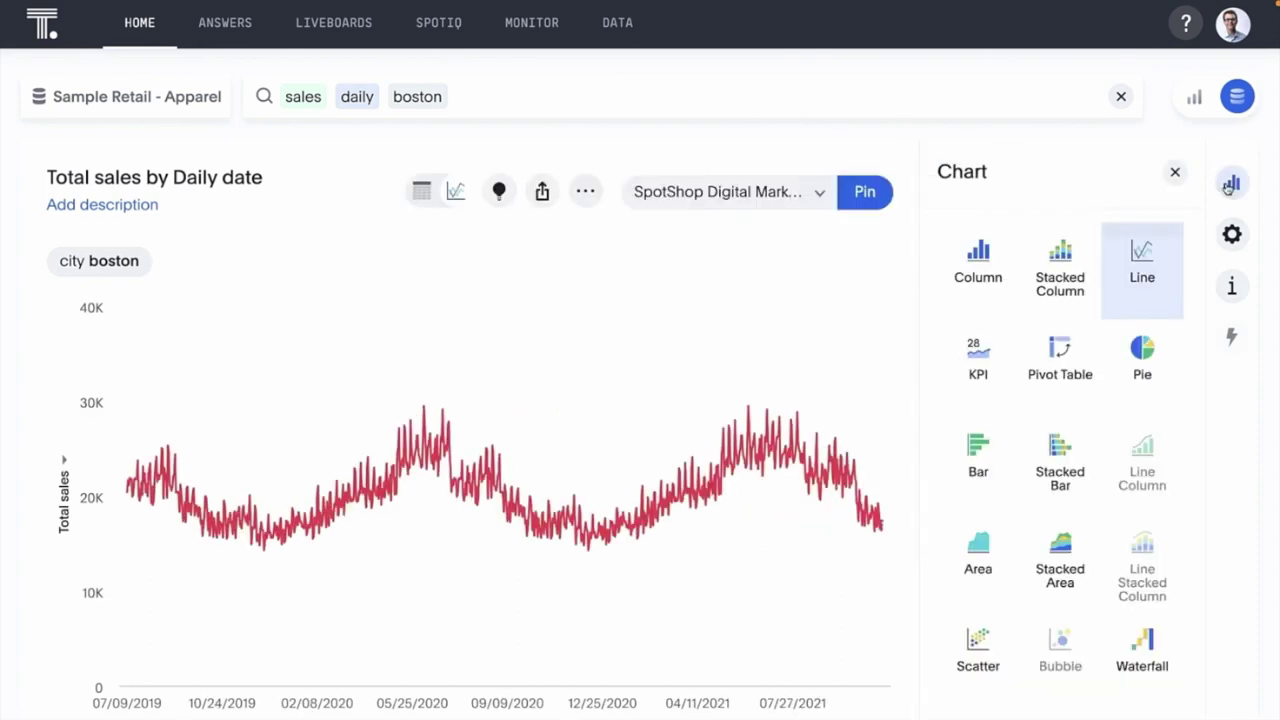
pyautogui.click(983, 347)
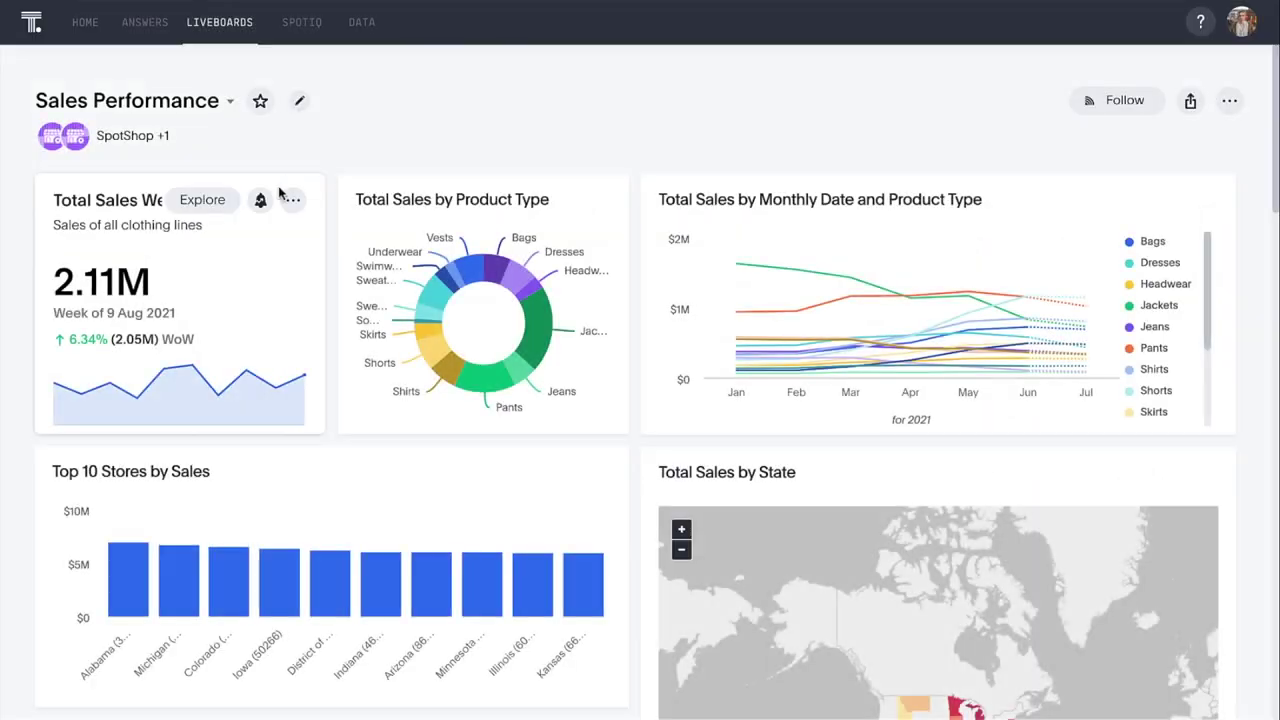
# Subscribe to the Weekly sales alert and start a new 'is greater than' threshold alert.
pyautogui.click(266, 200)
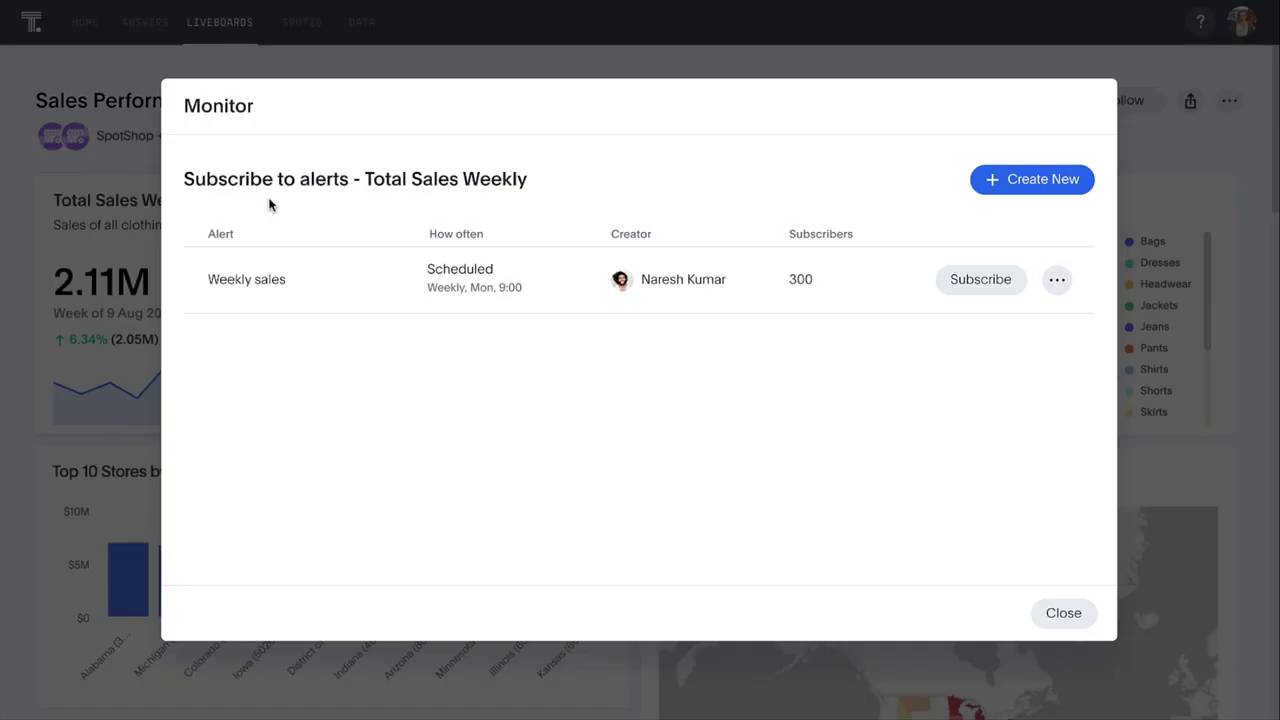
pyautogui.click(970, 279)
pyautogui.click(1028, 181)
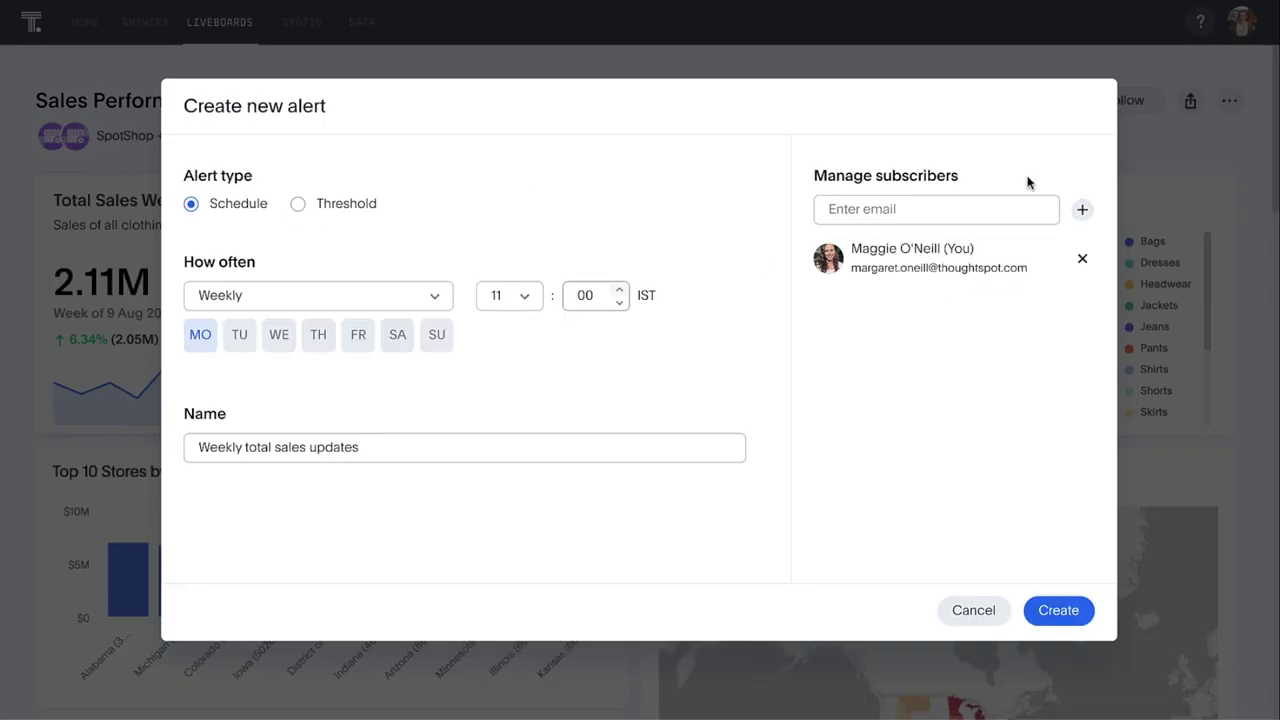
pyautogui.click(361, 207)
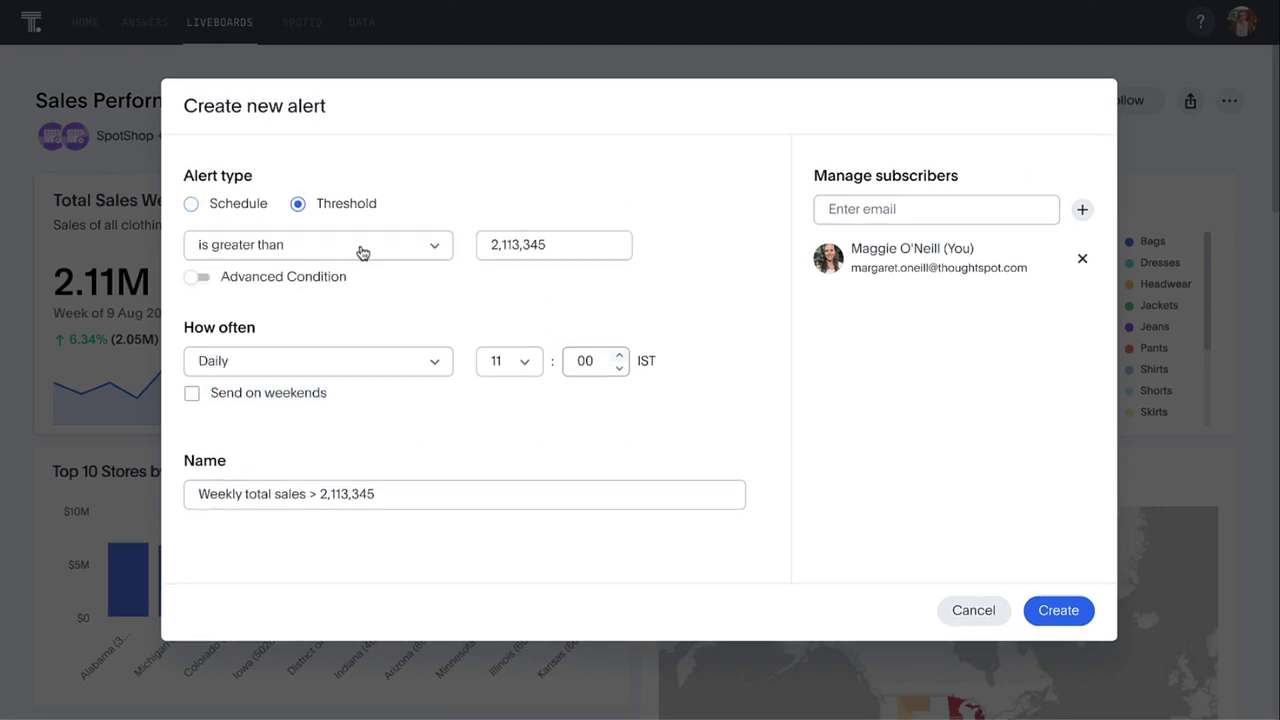
pyautogui.click(361, 250)
pyautogui.click(362, 314)
# Set the threshold to 2500000, add a colleague as subscriber, create the alert, then open Insights.
pyautogui.tripleClick(497, 250)
pyautogui.write('2500000')
pyautogui.click(837, 208)
pyautogui.write('An')
pyautogui.click(872, 246)
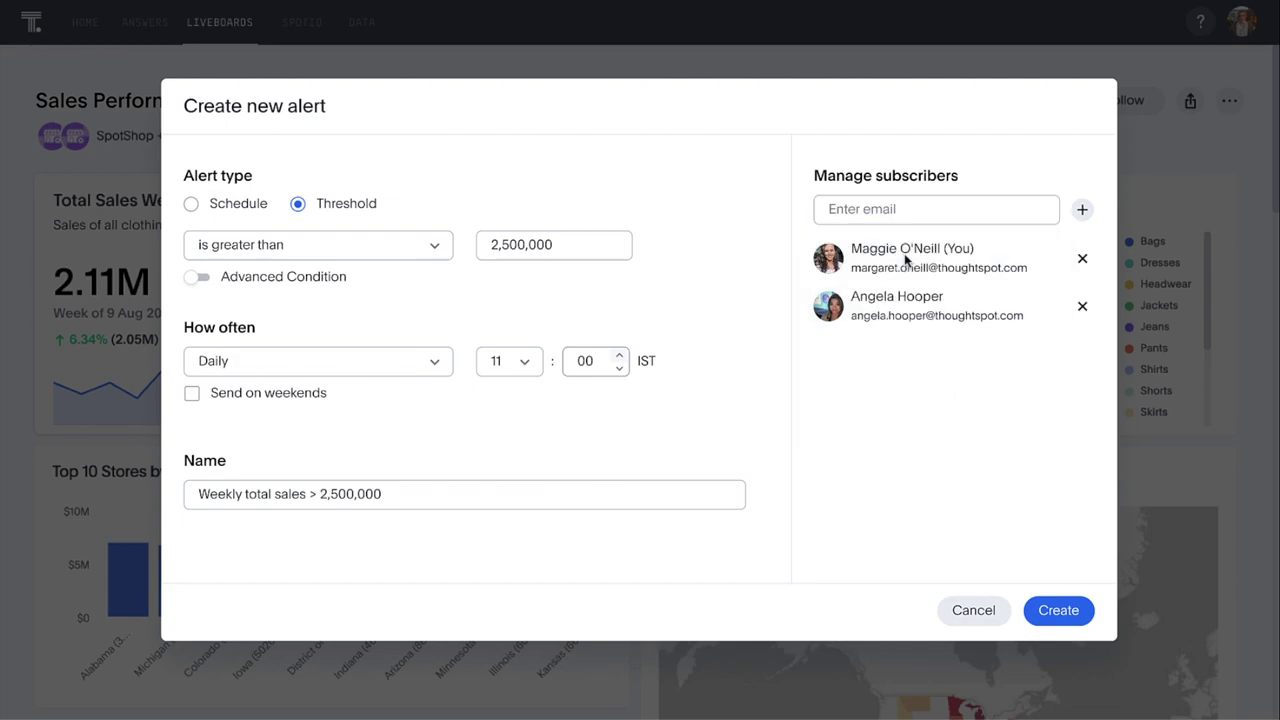
pyautogui.click(1060, 611)
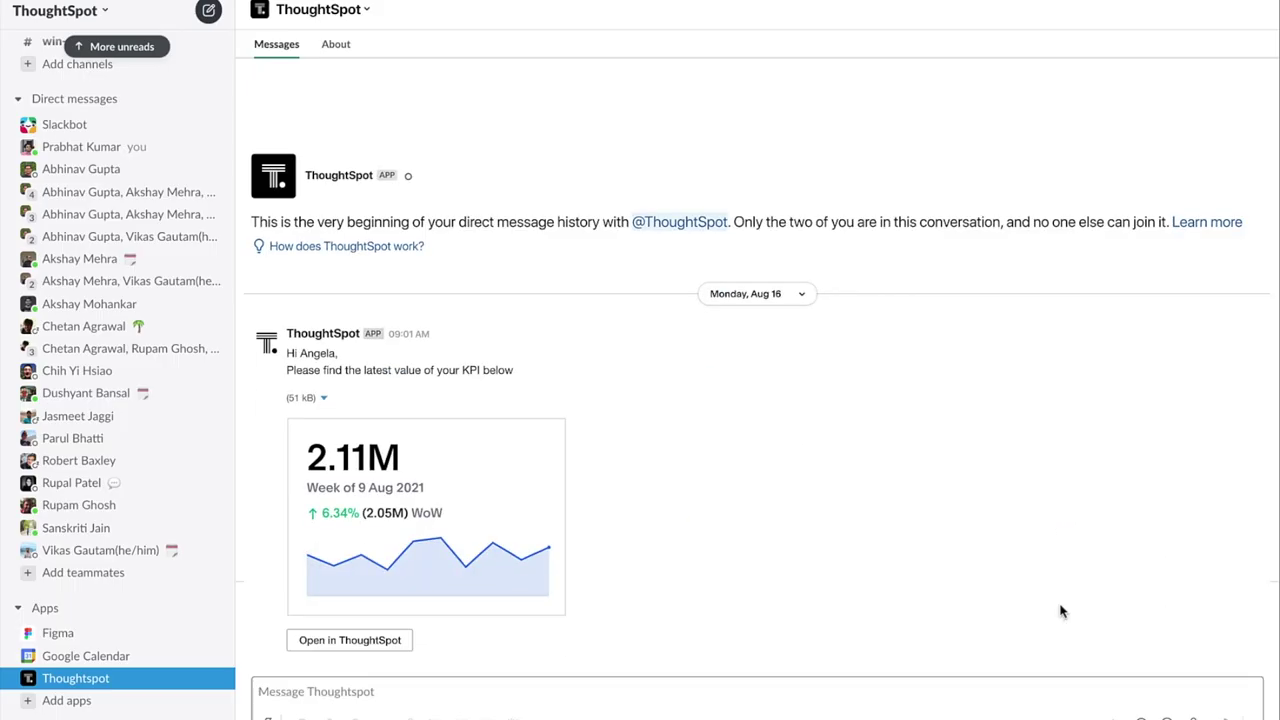
pyautogui.click(386, 643)
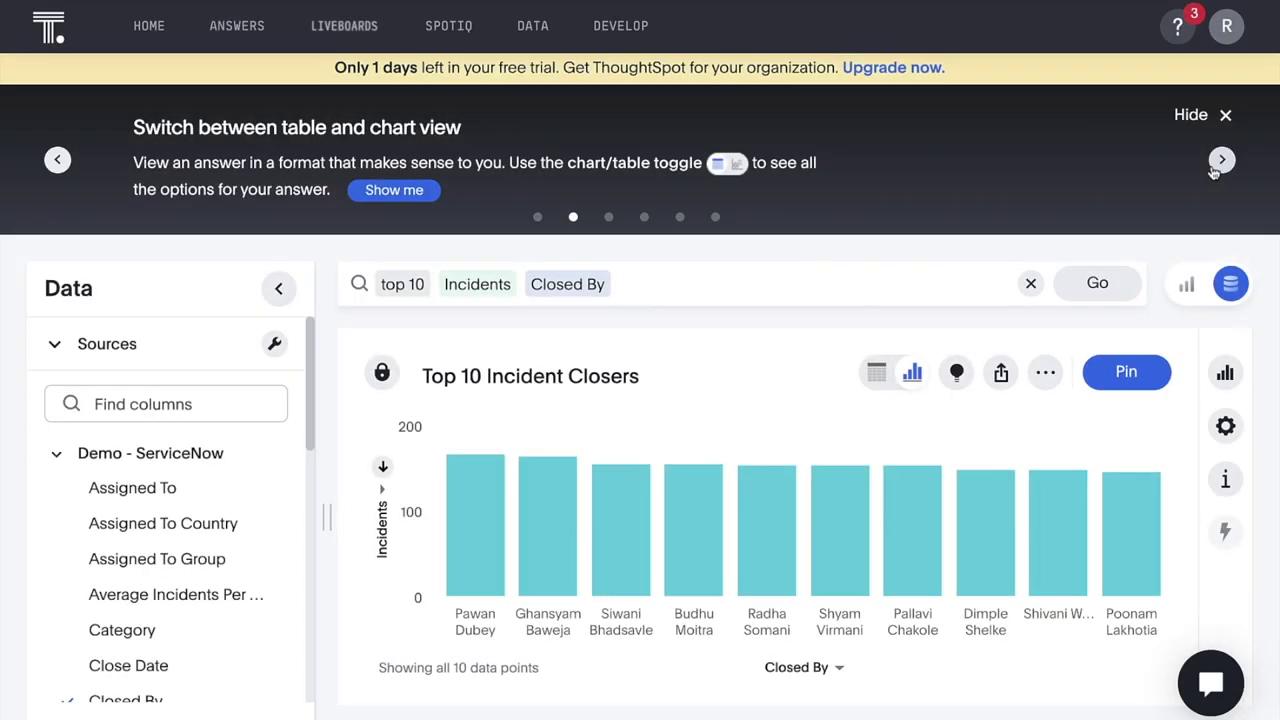
# Advance the onboarding tips three times to Share a chart and play its intro video.
pyautogui.click(1220, 162)
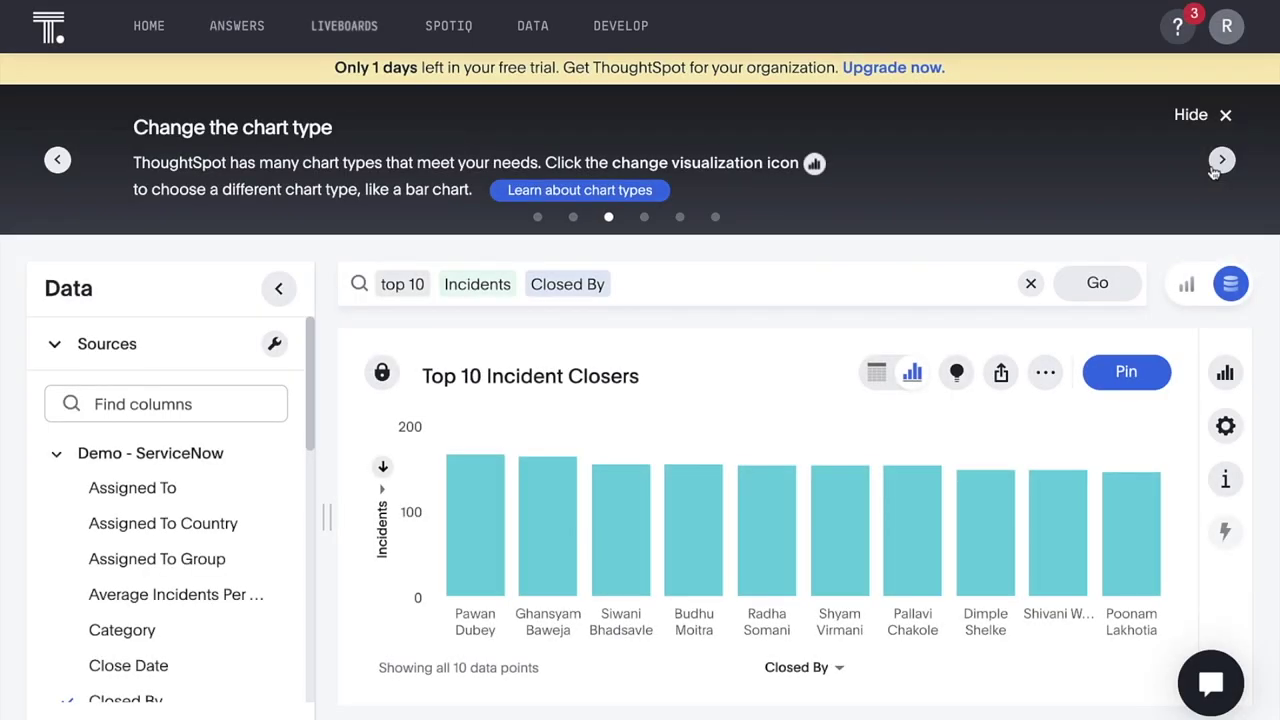
pyautogui.click(1213, 170)
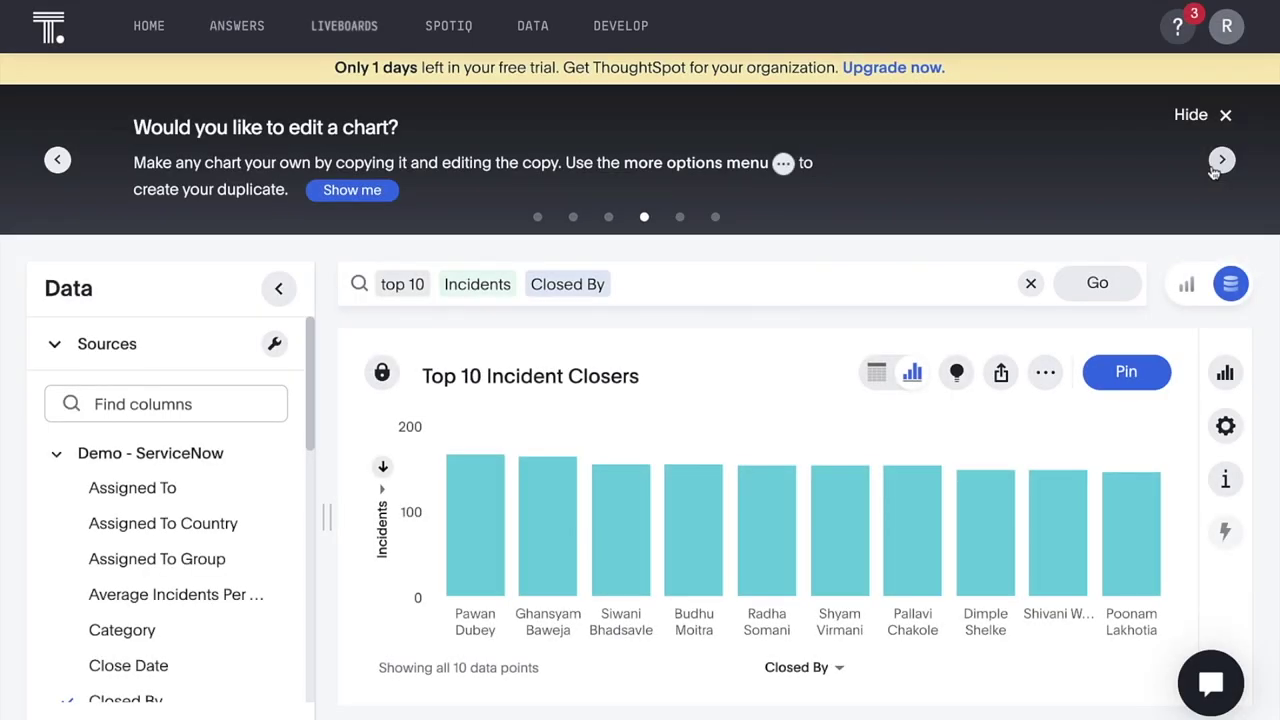
pyautogui.click(1213, 170)
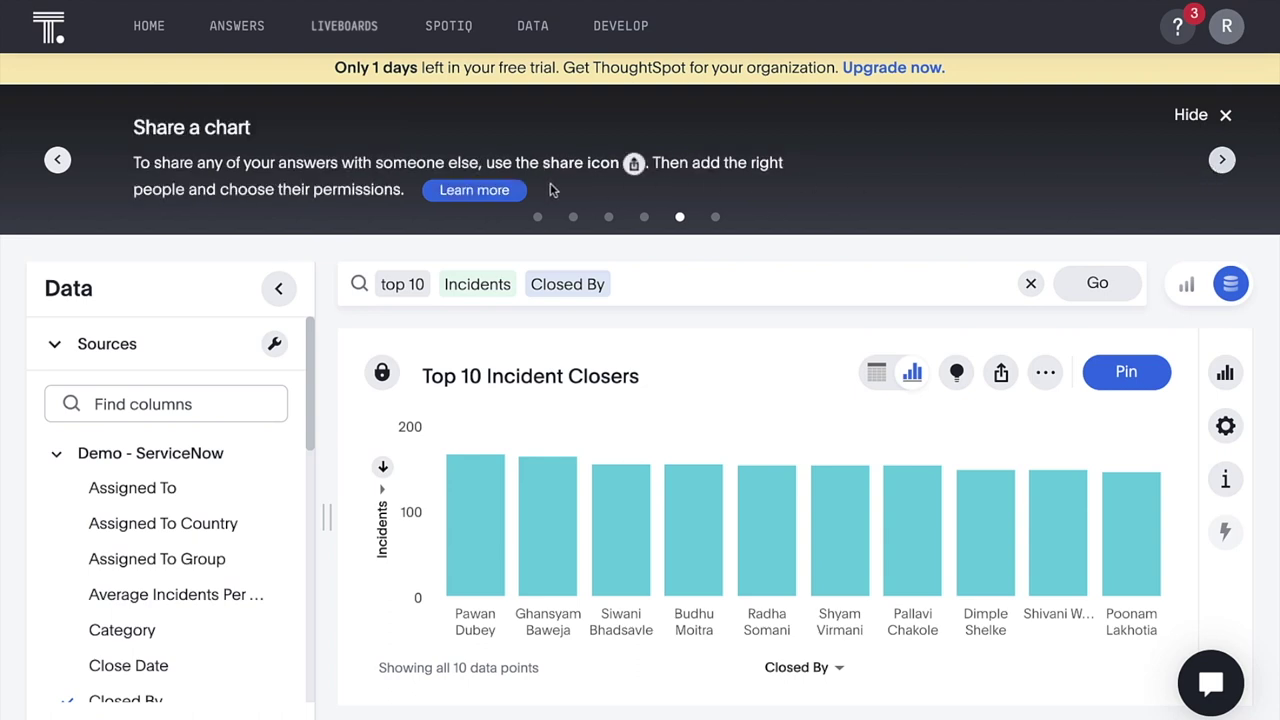
pyautogui.click(483, 190)
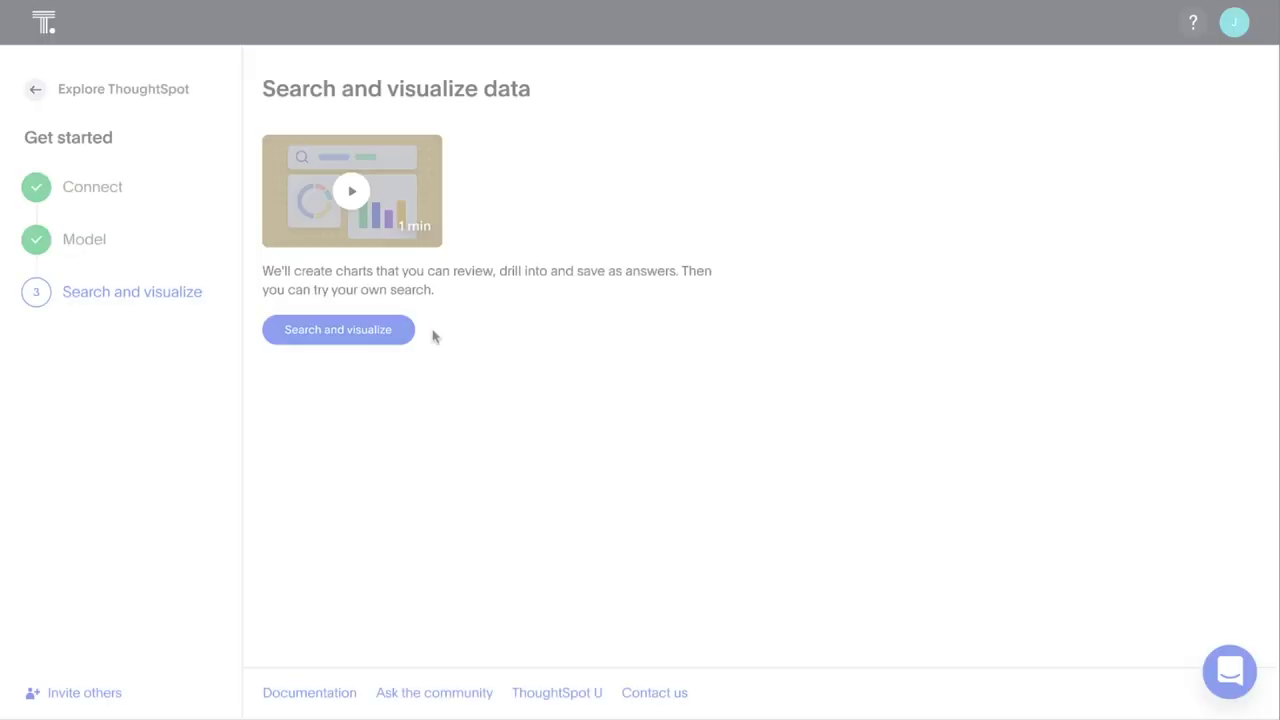
# Launch Search and visualize, accept the chosen columns, and pick 'Units sold by region quaterly'.
pyautogui.click(403, 338)
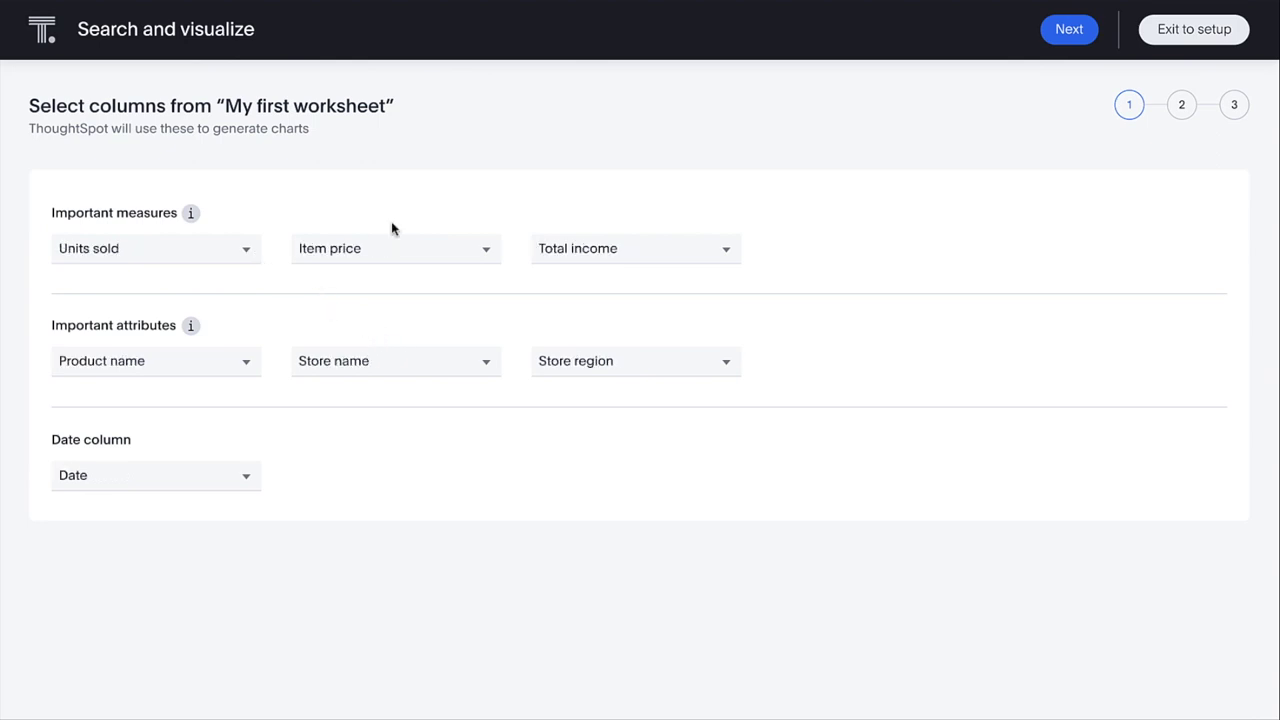
pyautogui.click(1064, 34)
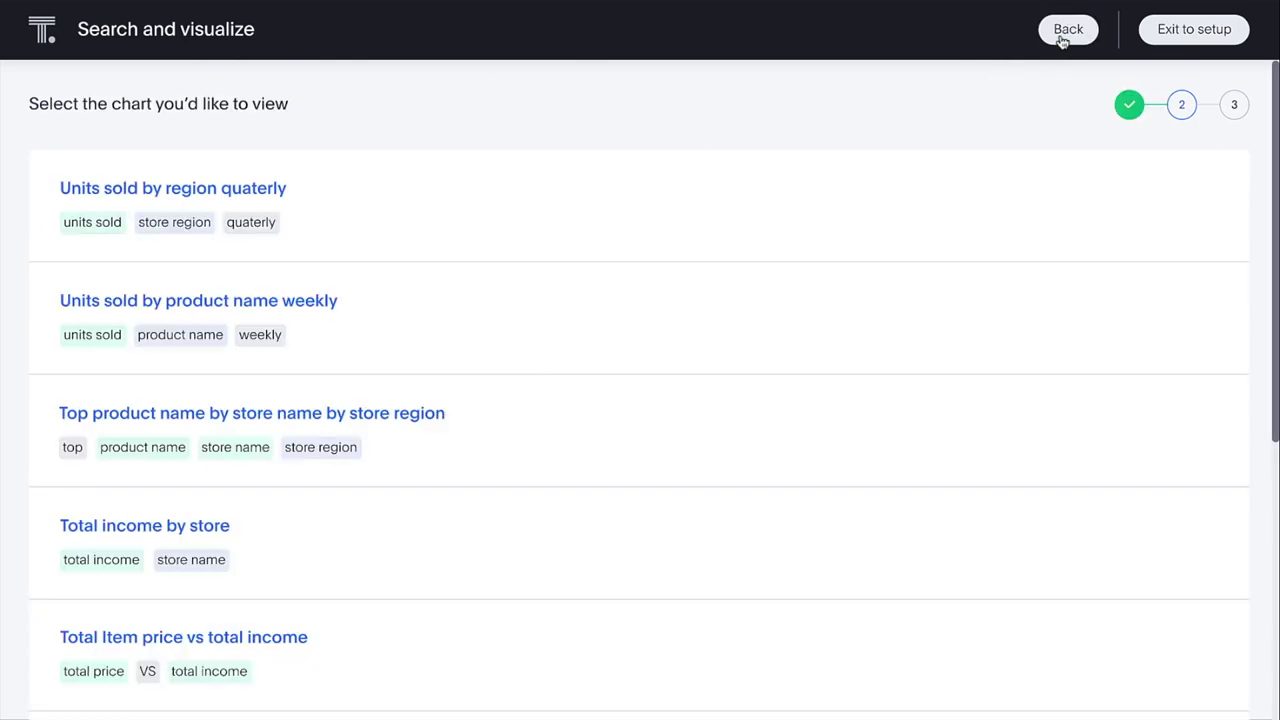
pyautogui.click(389, 224)
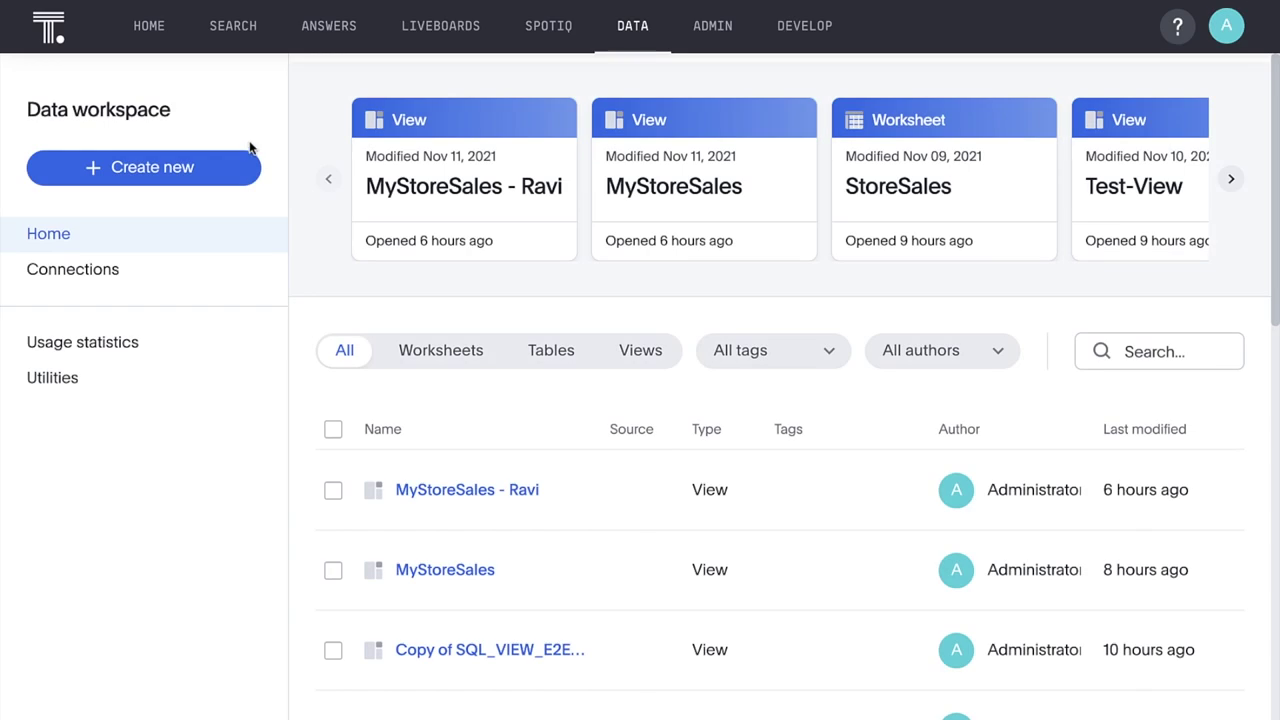
# Create a SQL based view on the PMM DB connection, paste the 23-line query and run it.
pyautogui.click(238, 166)
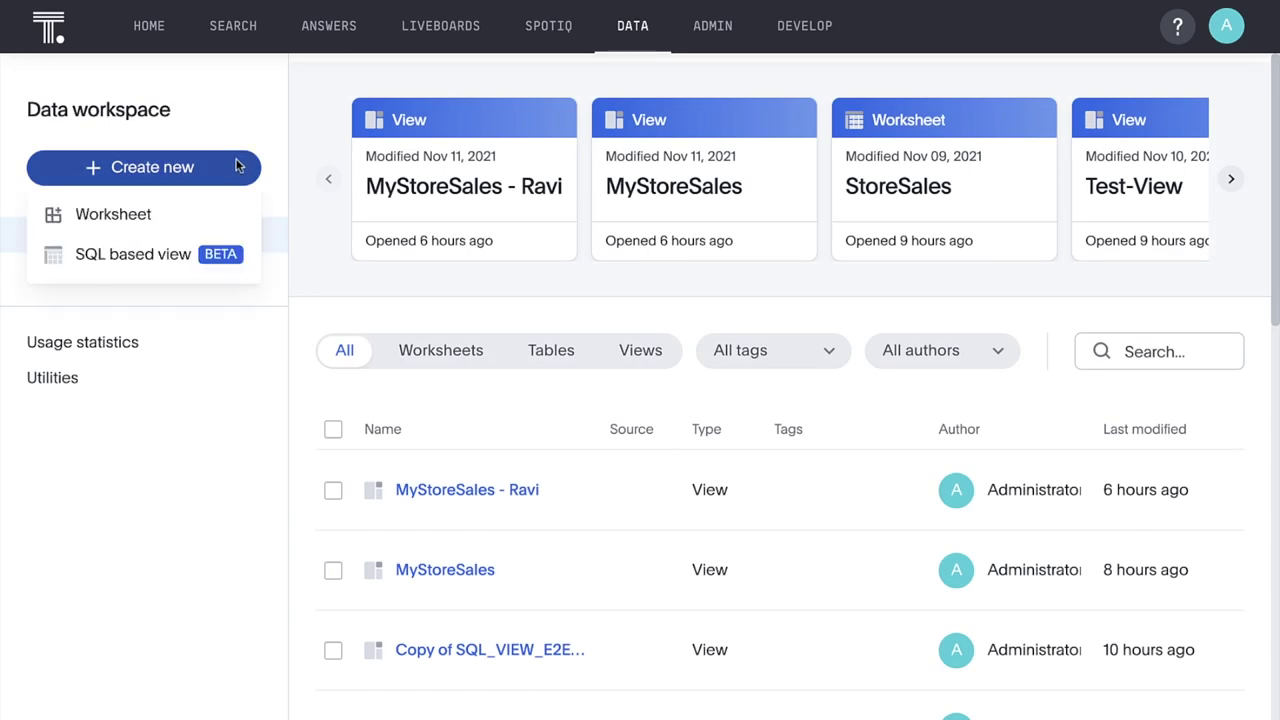
pyautogui.click(172, 258)
pyautogui.click(171, 264)
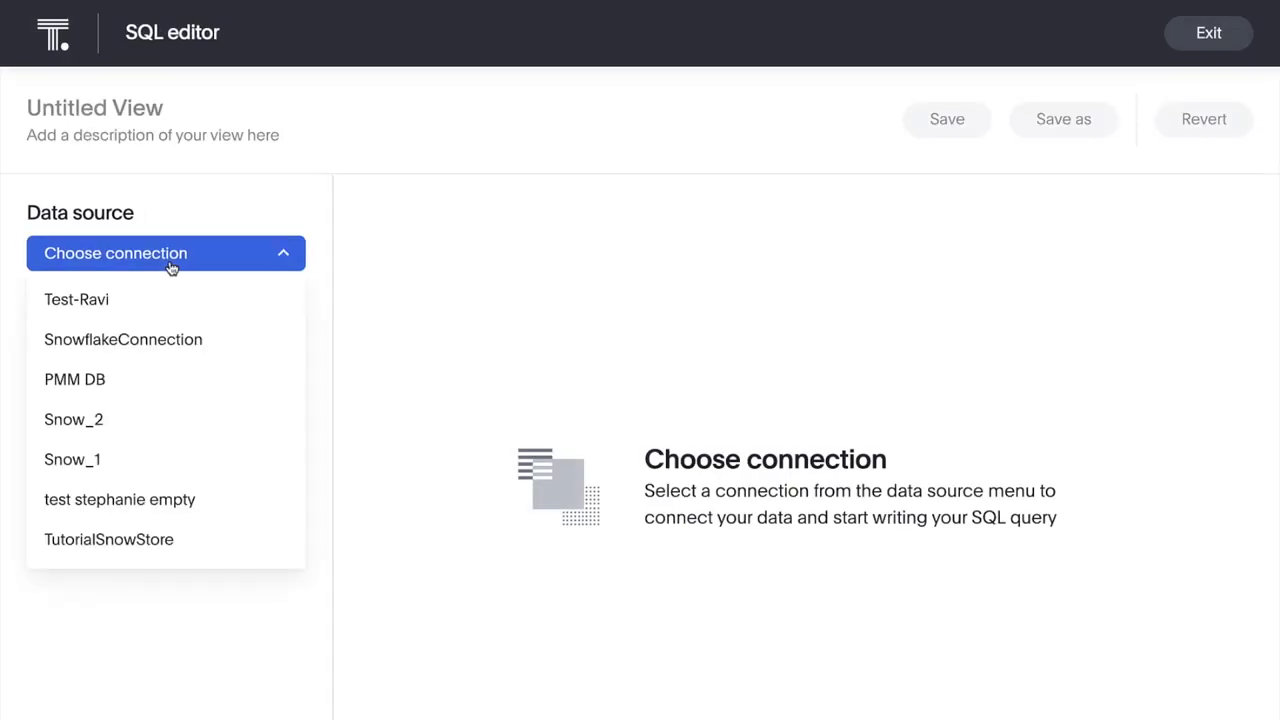
pyautogui.click(143, 373)
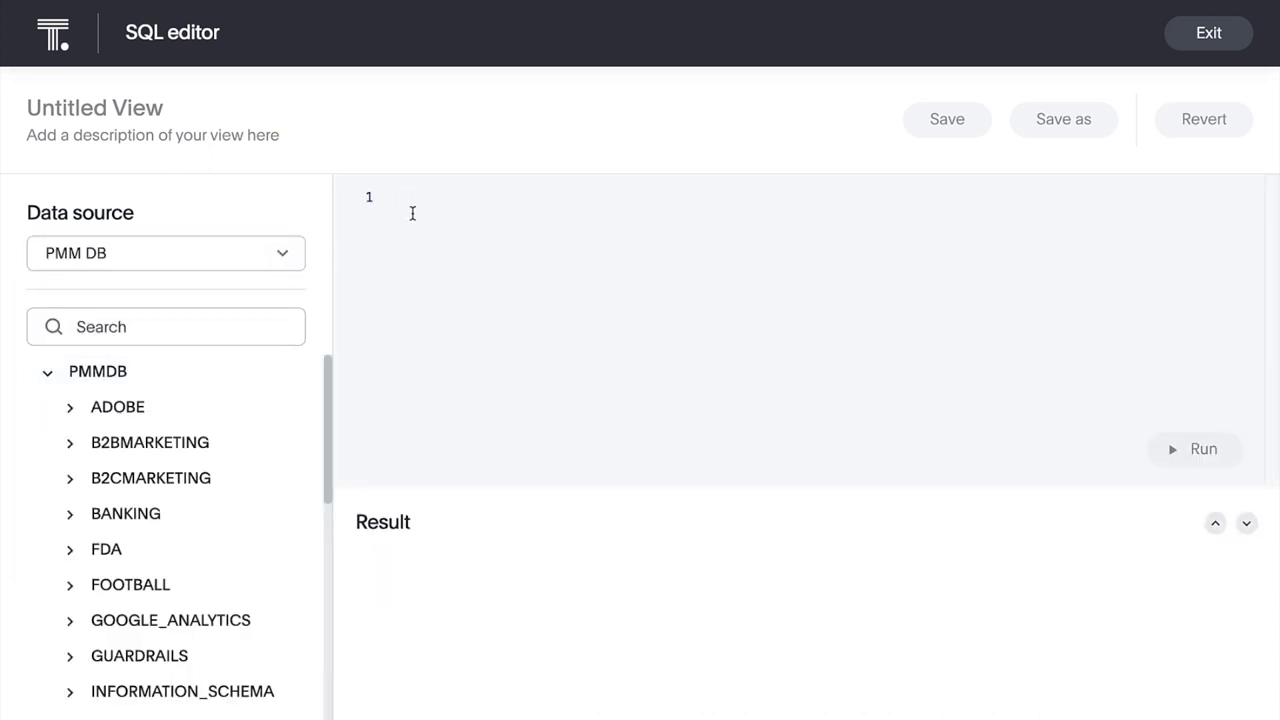
pyautogui.click(412, 213)
pyautogui.hotkey('ctrl', 'v')
pyautogui.click(1200, 451)
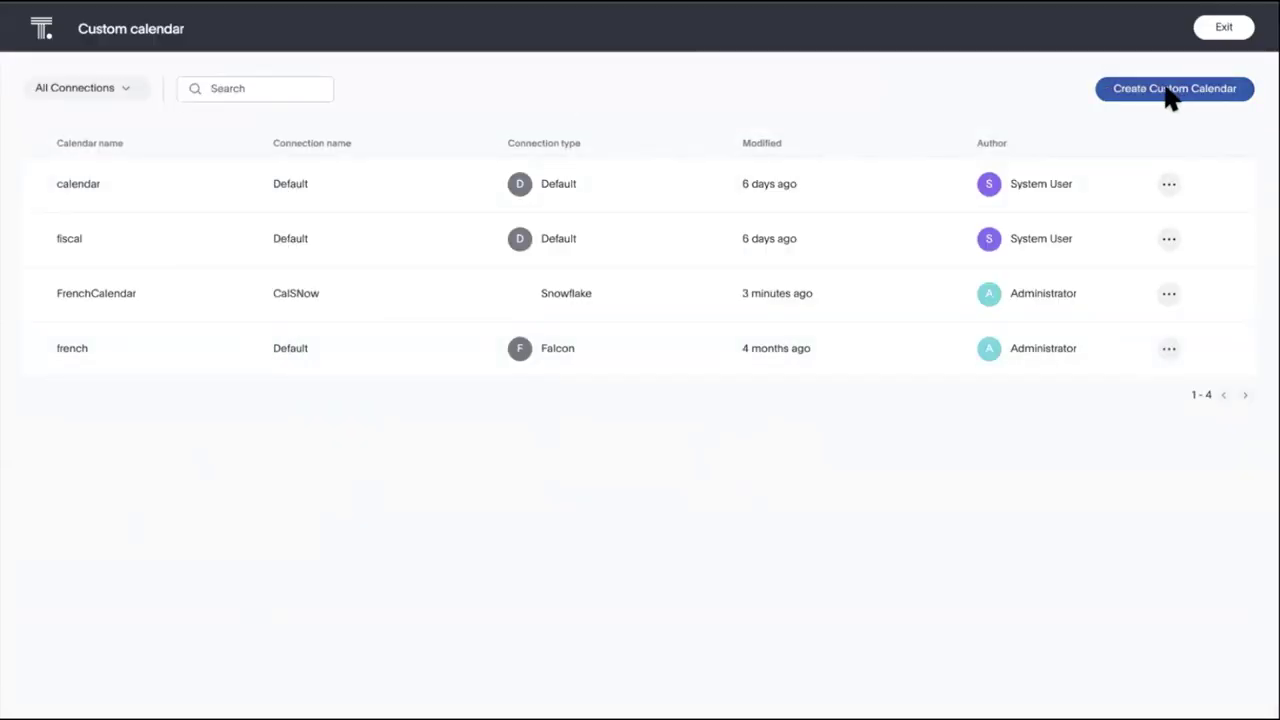
# Start a new custom calendar and show its Calendar Type choices.
pyautogui.click(1168, 98)
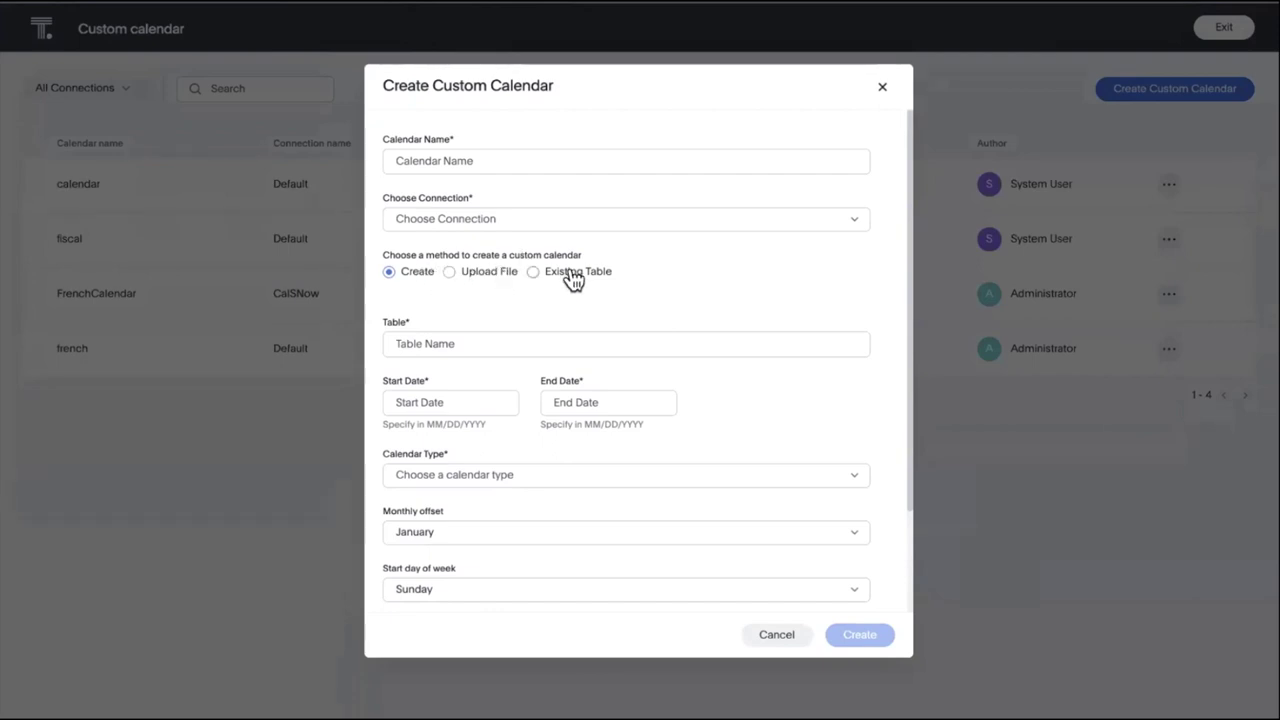
pyautogui.scroll(-3, 447, 512)
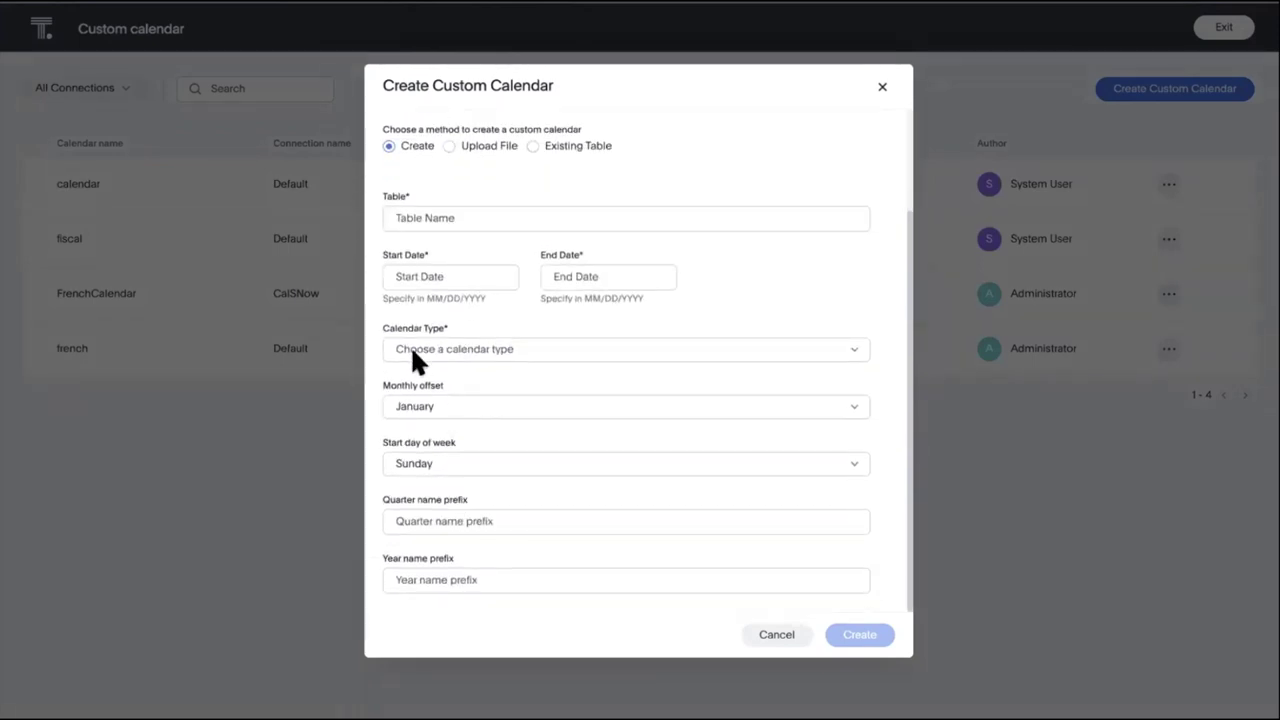
pyautogui.click(423, 350)
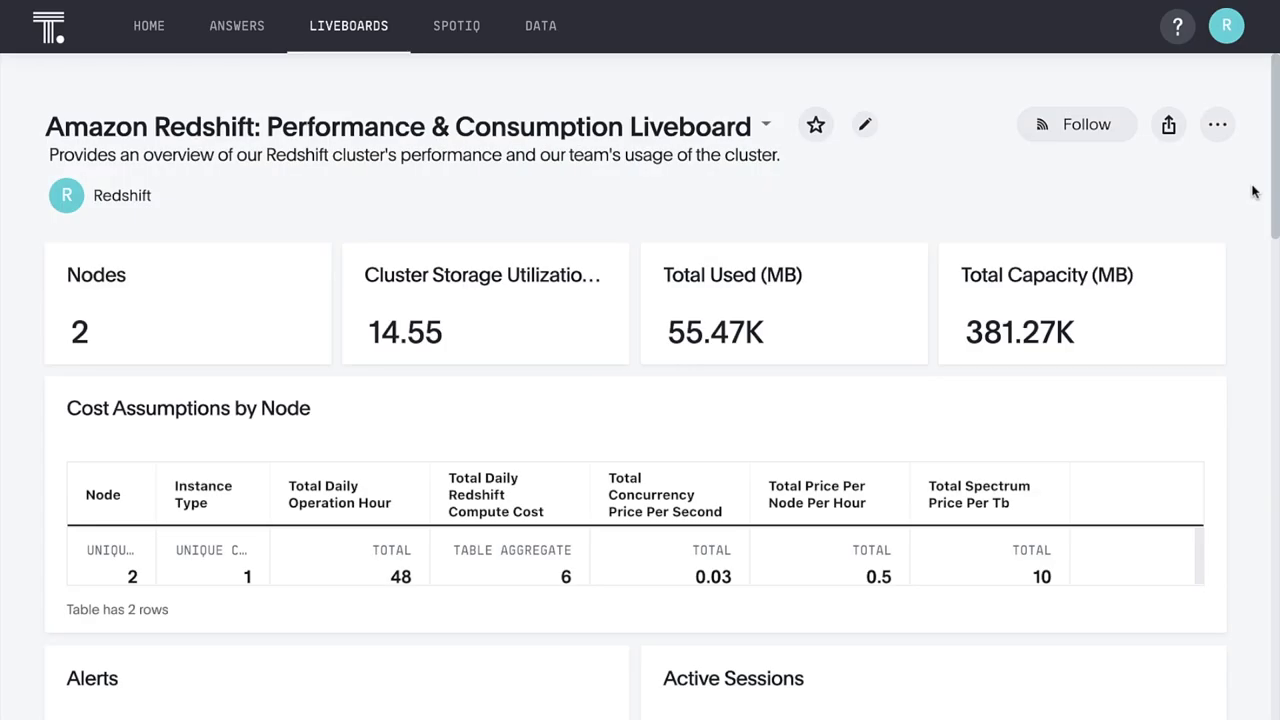
# Filter the Queries by Database chart to the default queue and bring up the b2cmarketing slice options.
pyautogui.scroll(-6, 1254, 192)
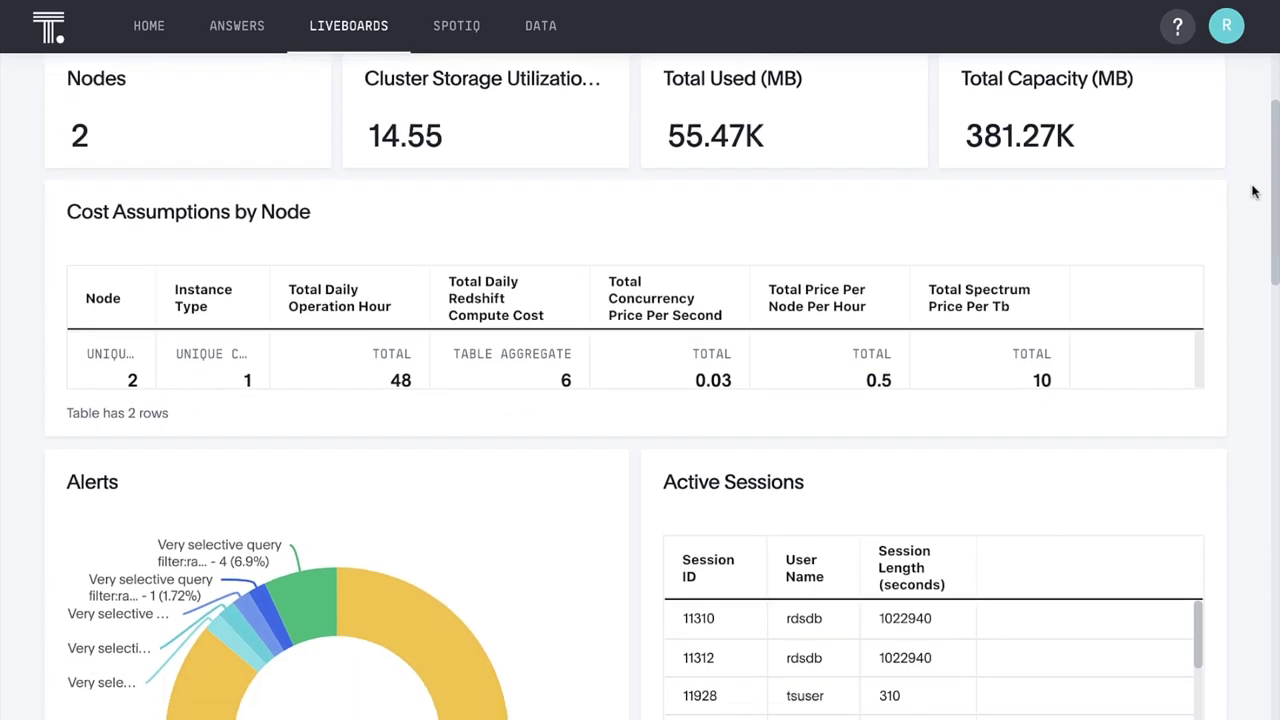
pyautogui.scroll(-3, 1254, 192)
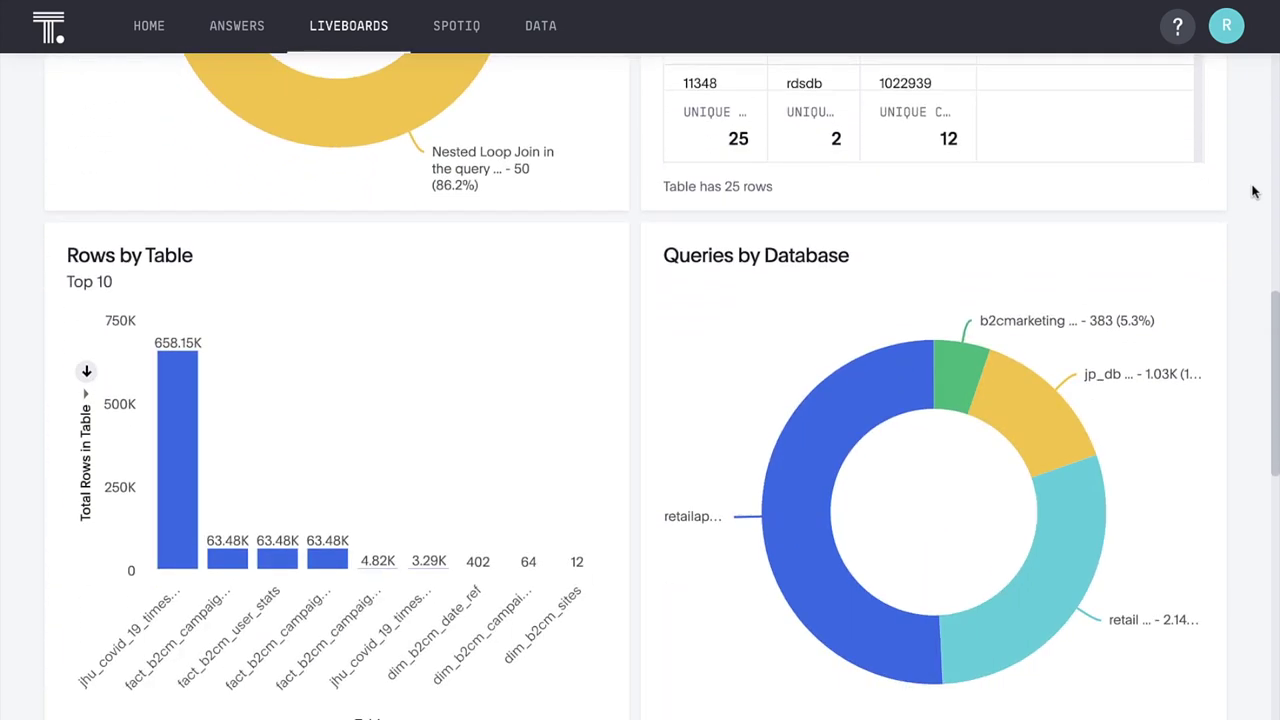
pyautogui.click(1085, 254)
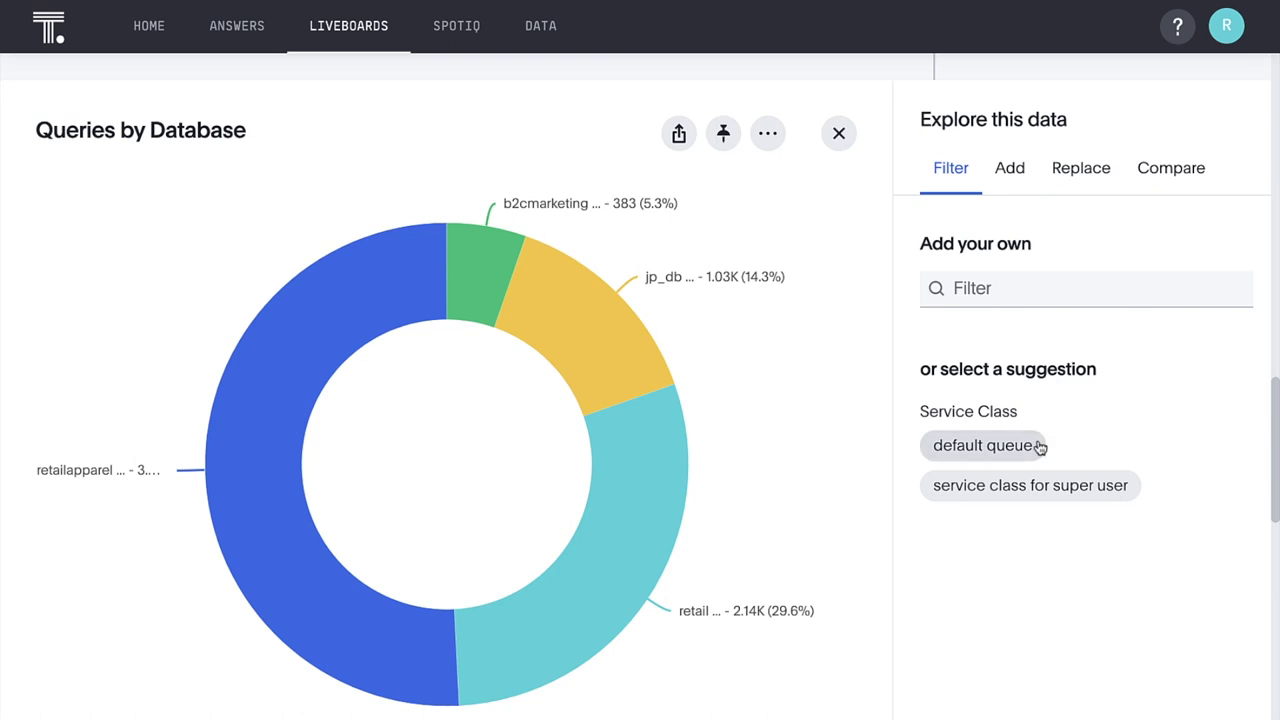
pyautogui.click(1037, 446)
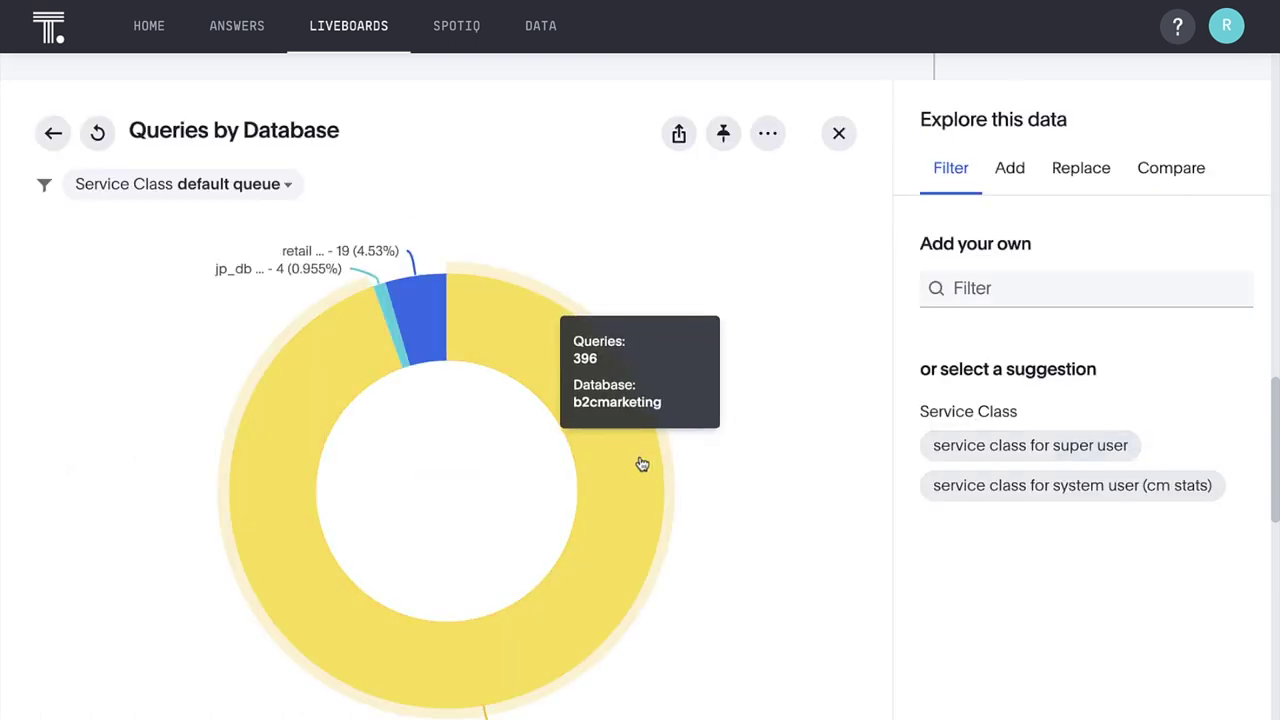
pyautogui.rightClick(642, 464)
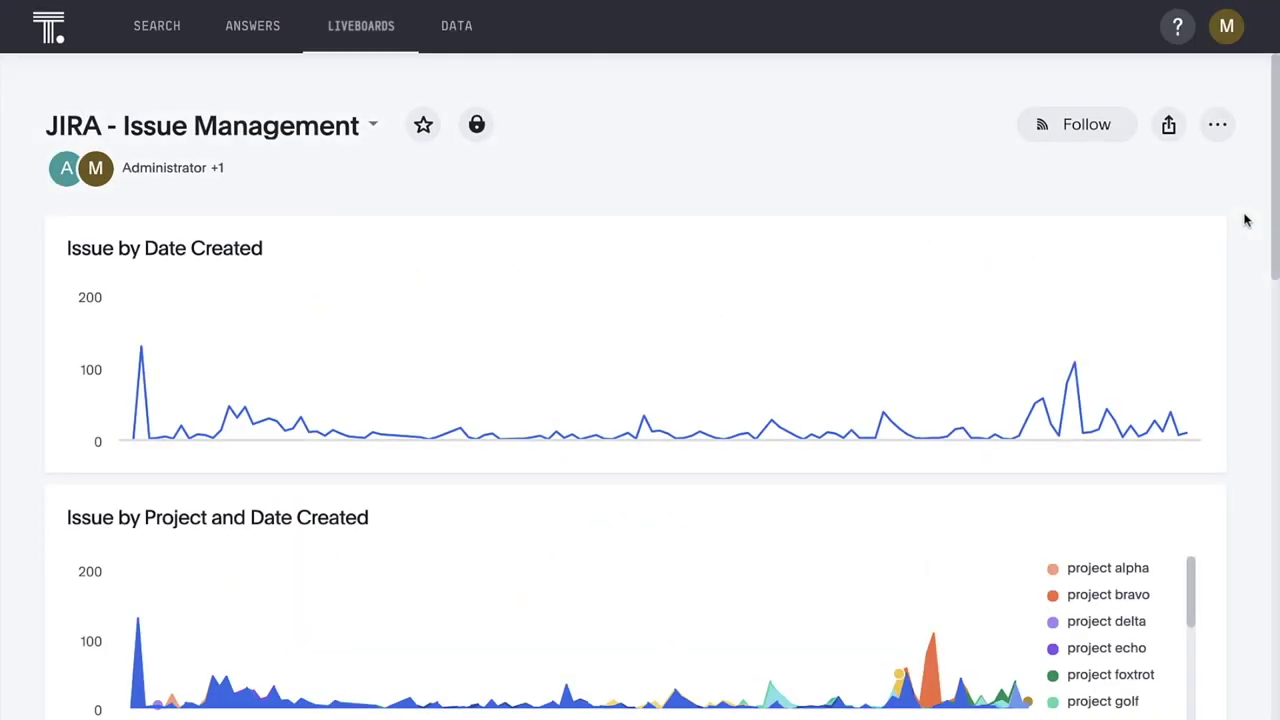
# Switch the Days Open by Issue Priority chart to weekly, then search 'work logged (hrs) by date'.
pyautogui.scroll(-7, 1245, 220)
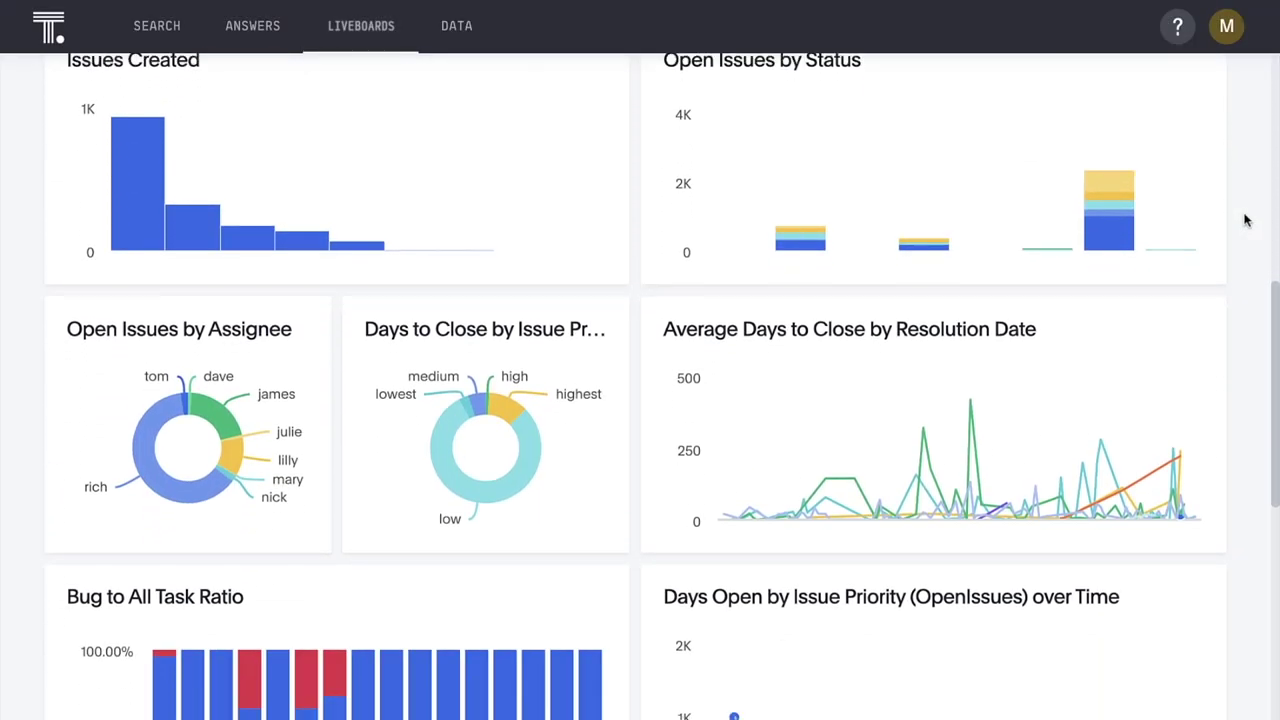
pyautogui.scroll(-5, 1245, 220)
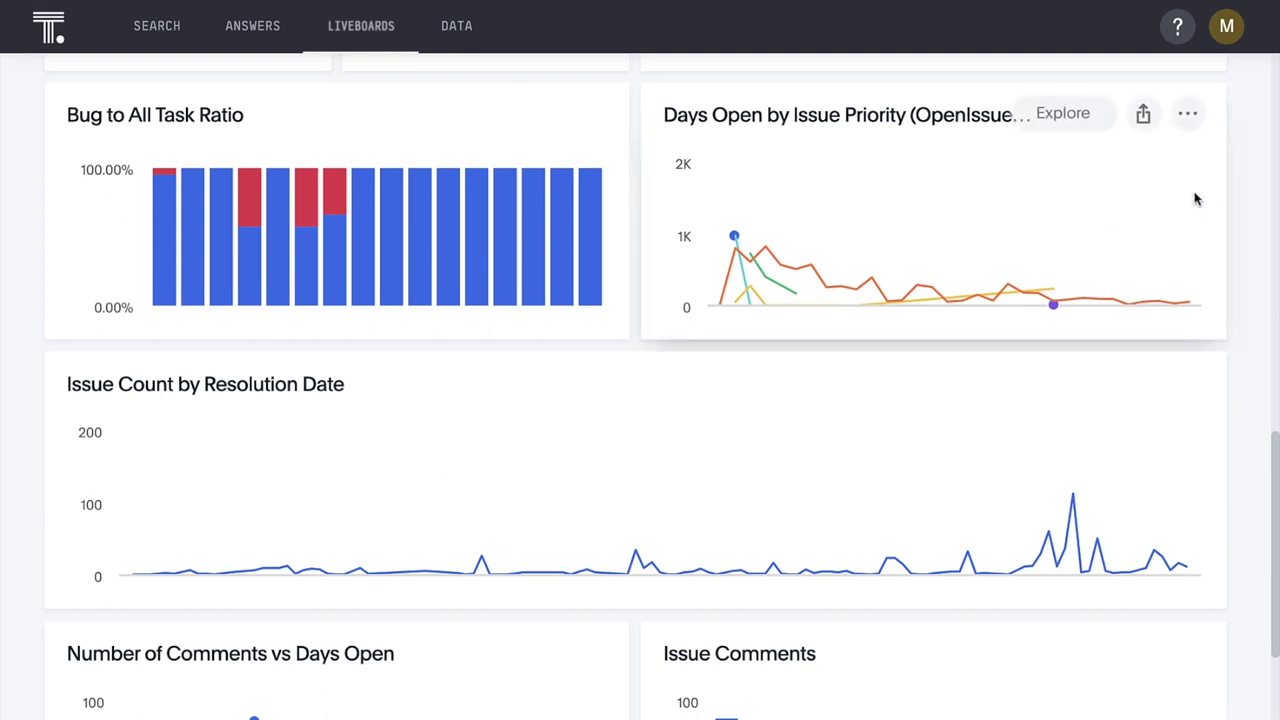
pyautogui.click(1074, 124)
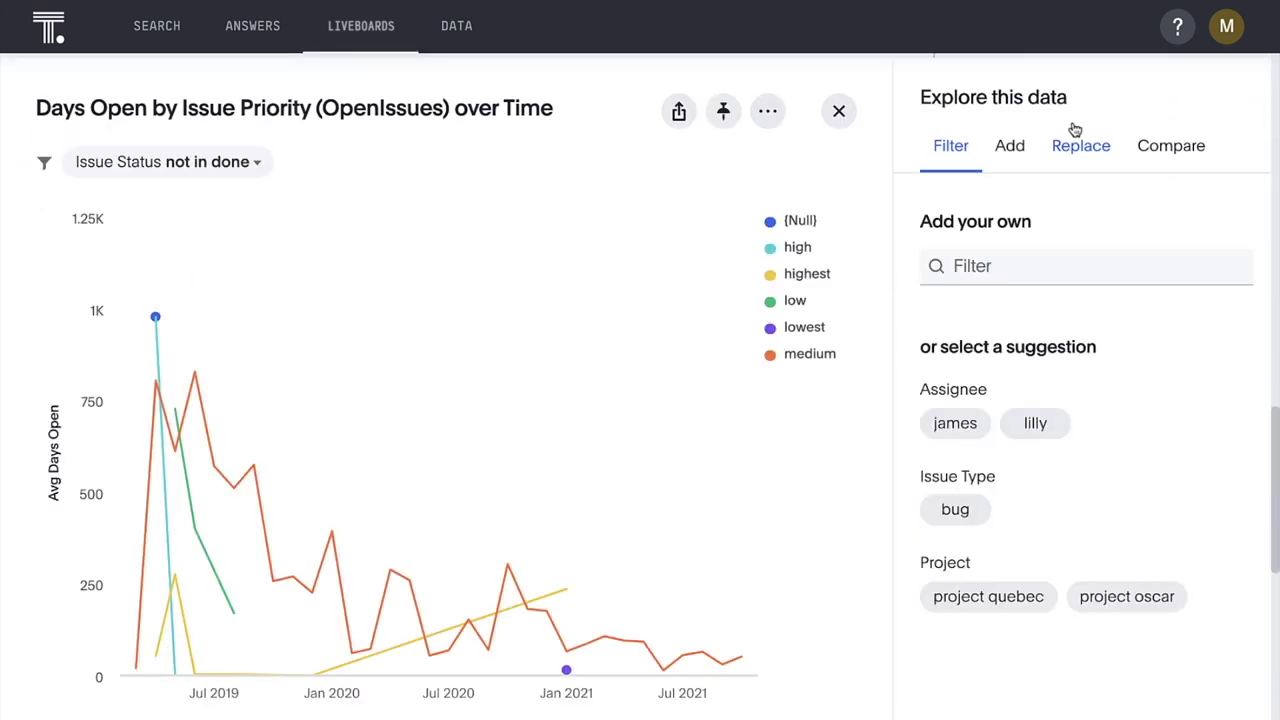
pyautogui.click(1076, 145)
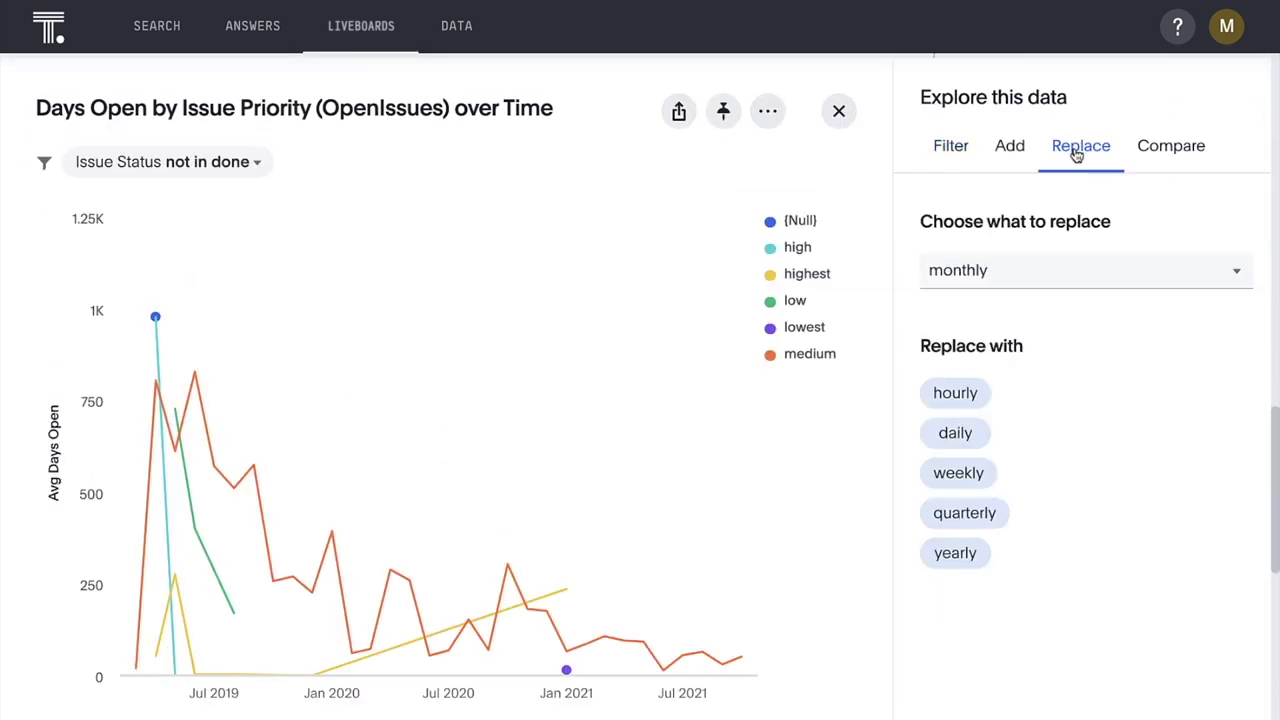
pyautogui.click(960, 474)
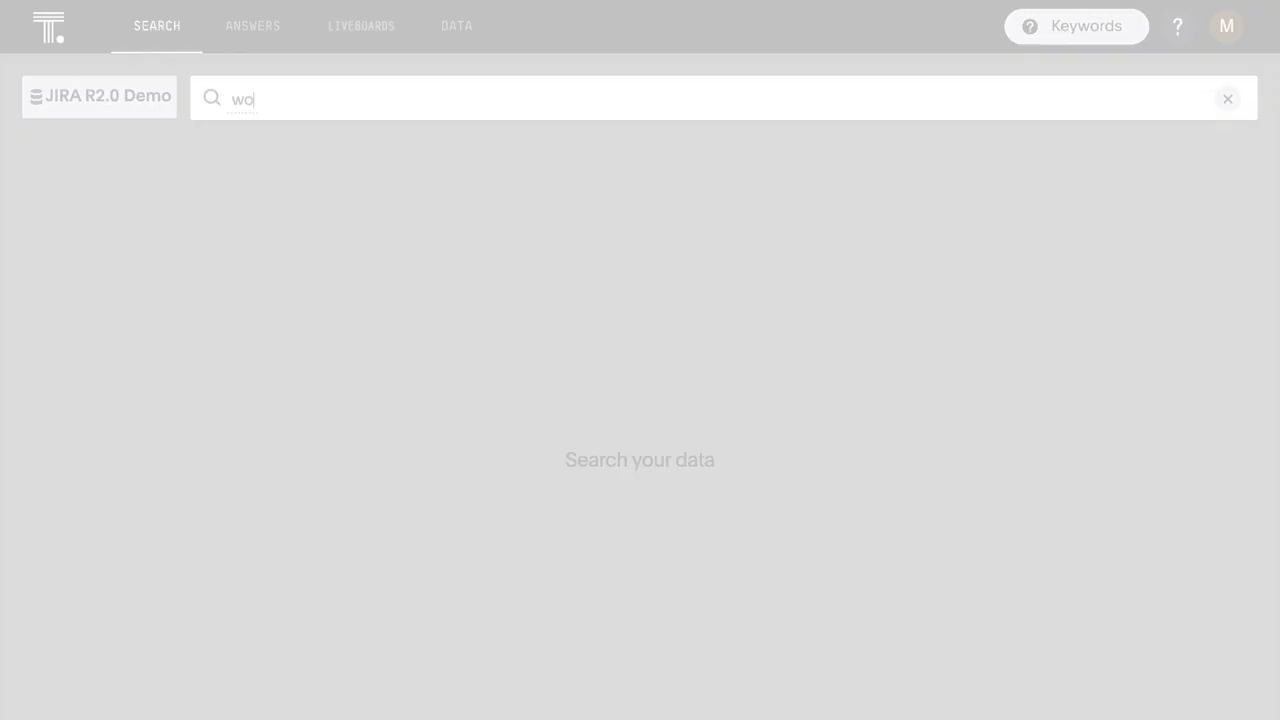
pyautogui.write('rk logged (hrs) by date work logged')
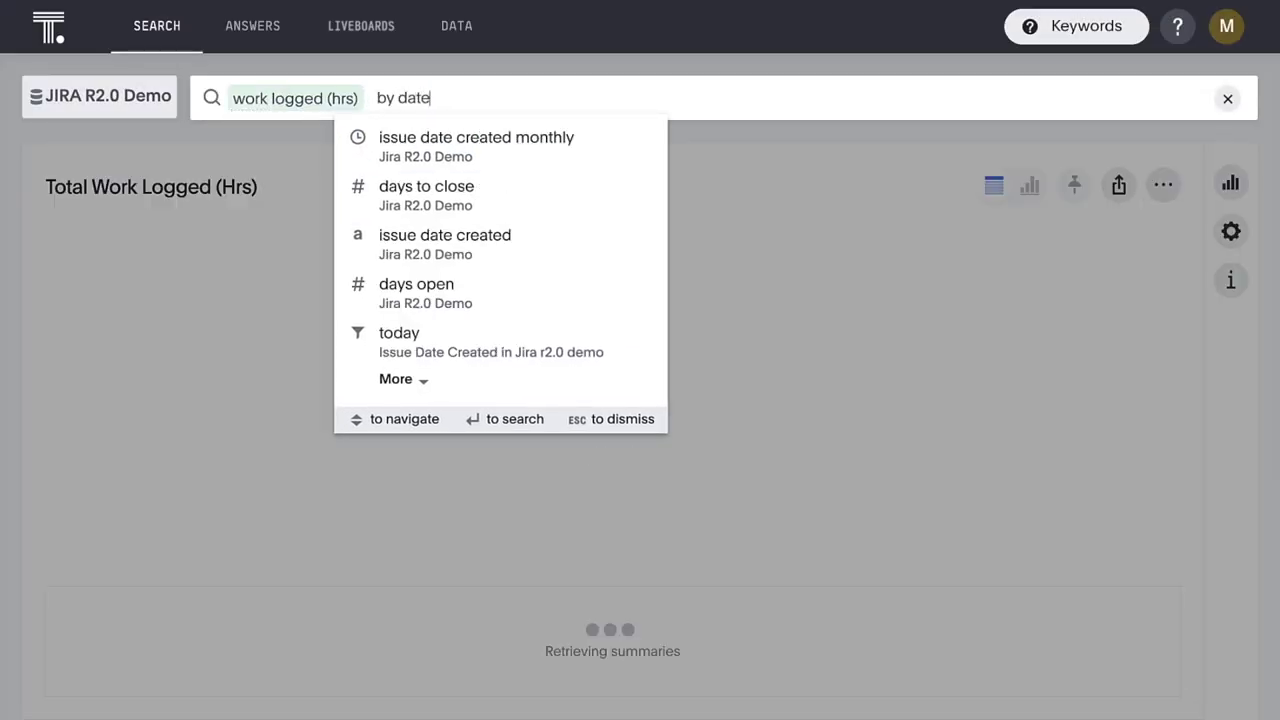
pyautogui.press('Return')
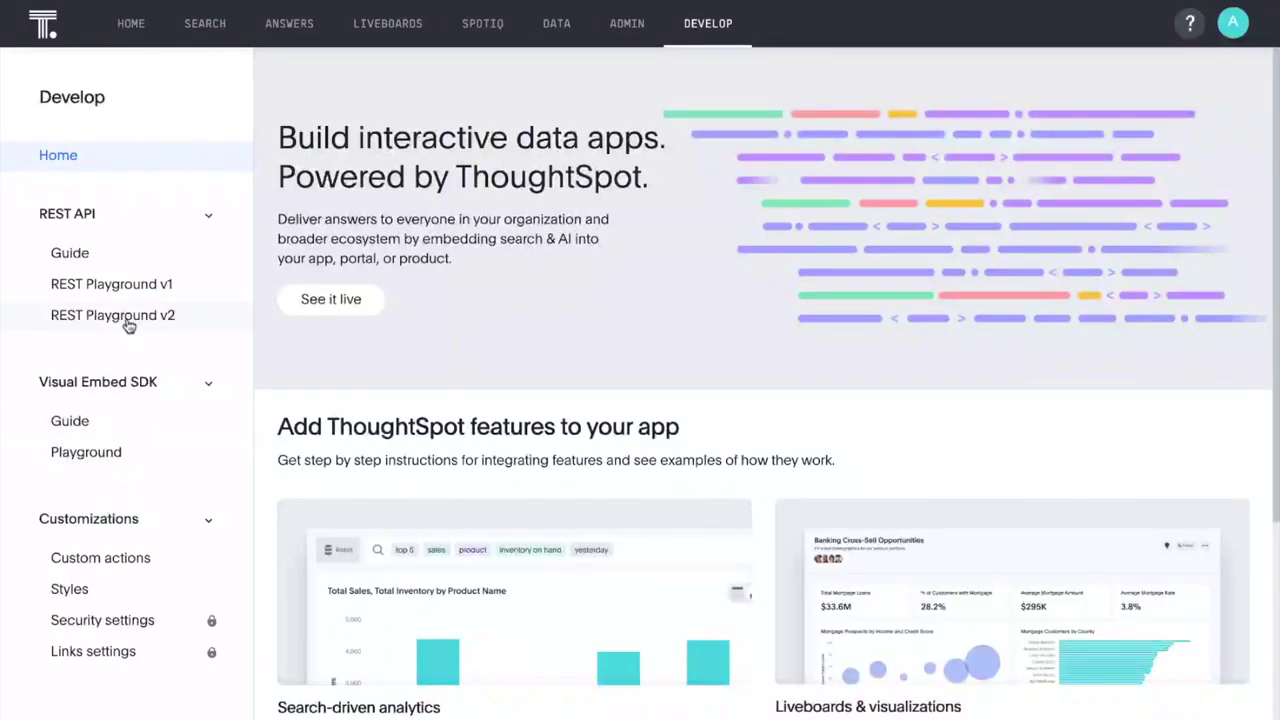
# Go to the Create Group endpoint in REST Playground v2 and list its code language options.
pyautogui.click(112, 315)
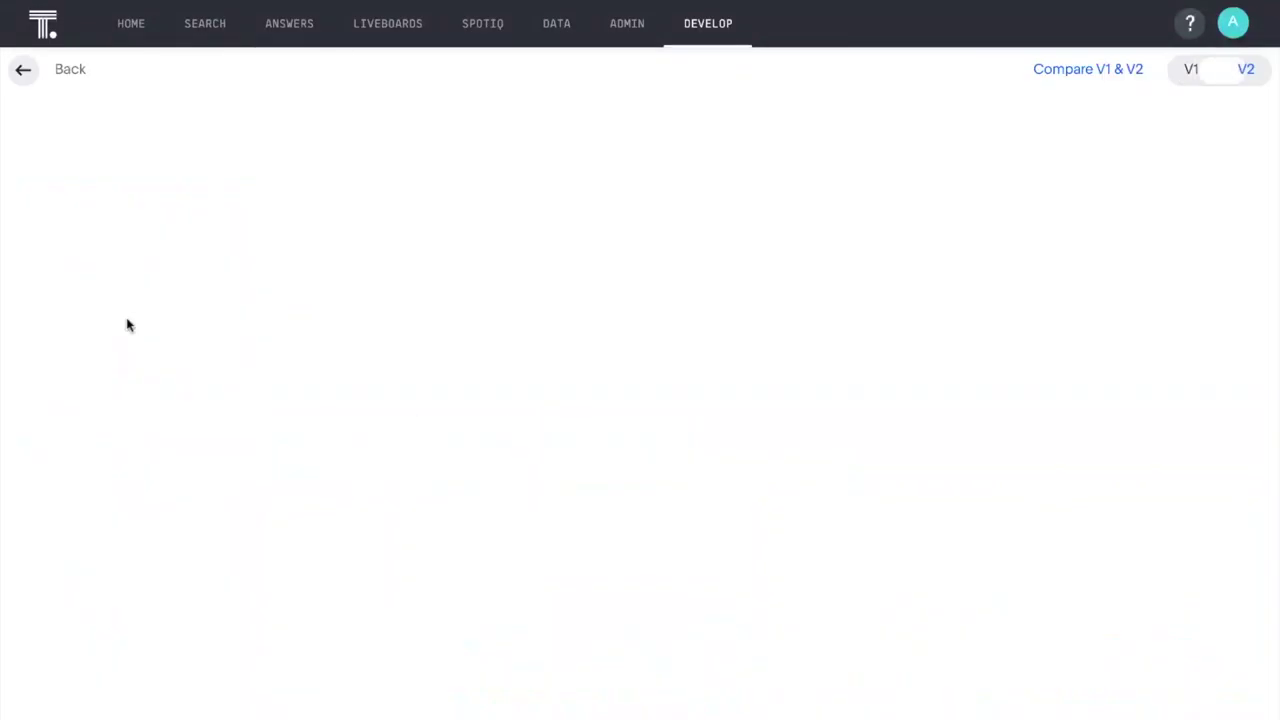
pyautogui.click(62, 397)
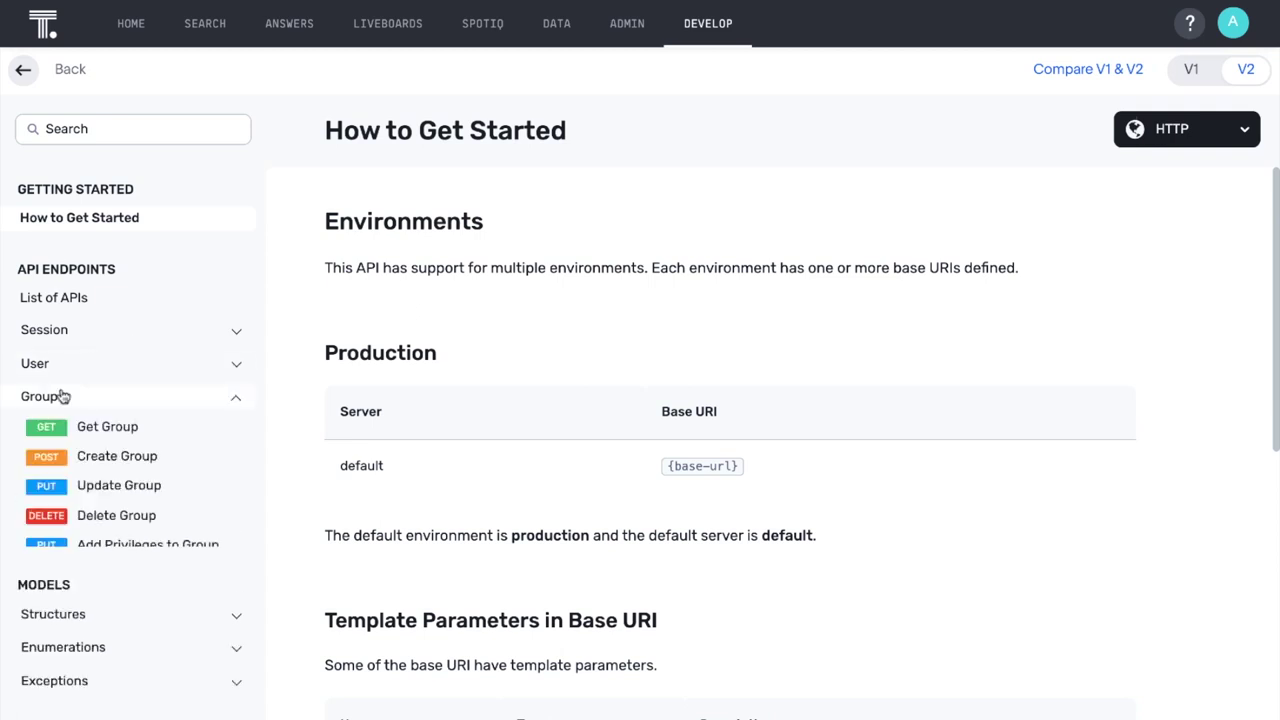
pyautogui.click(105, 455)
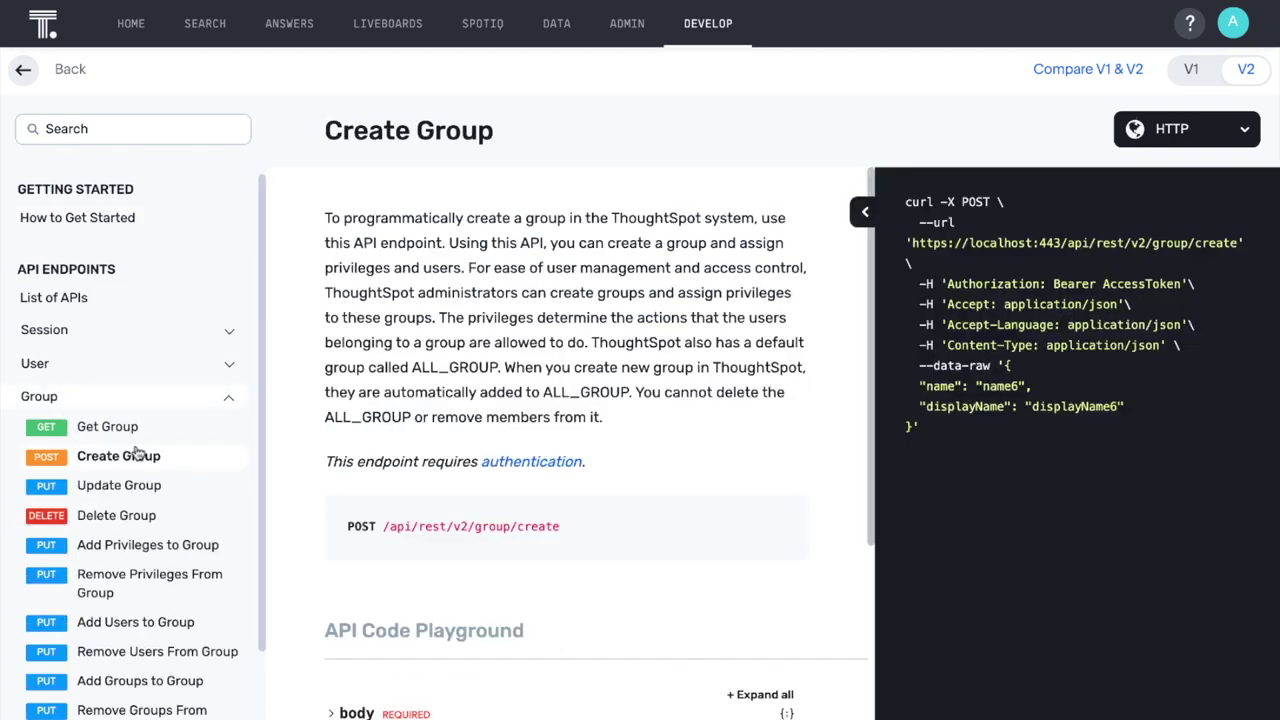
pyautogui.click(1180, 143)
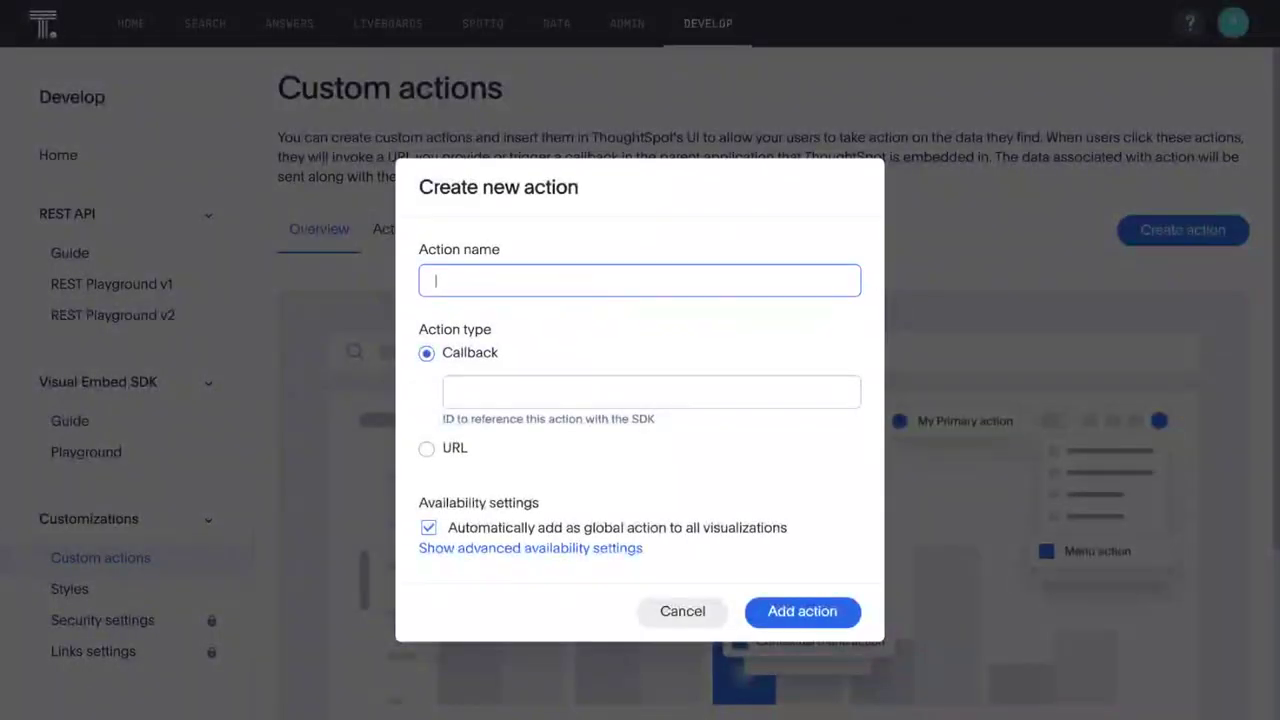
# Name the new action Send-to-HubSpot and make it available to Analyst Group.
pyautogui.write('Send-to-HubSpot')
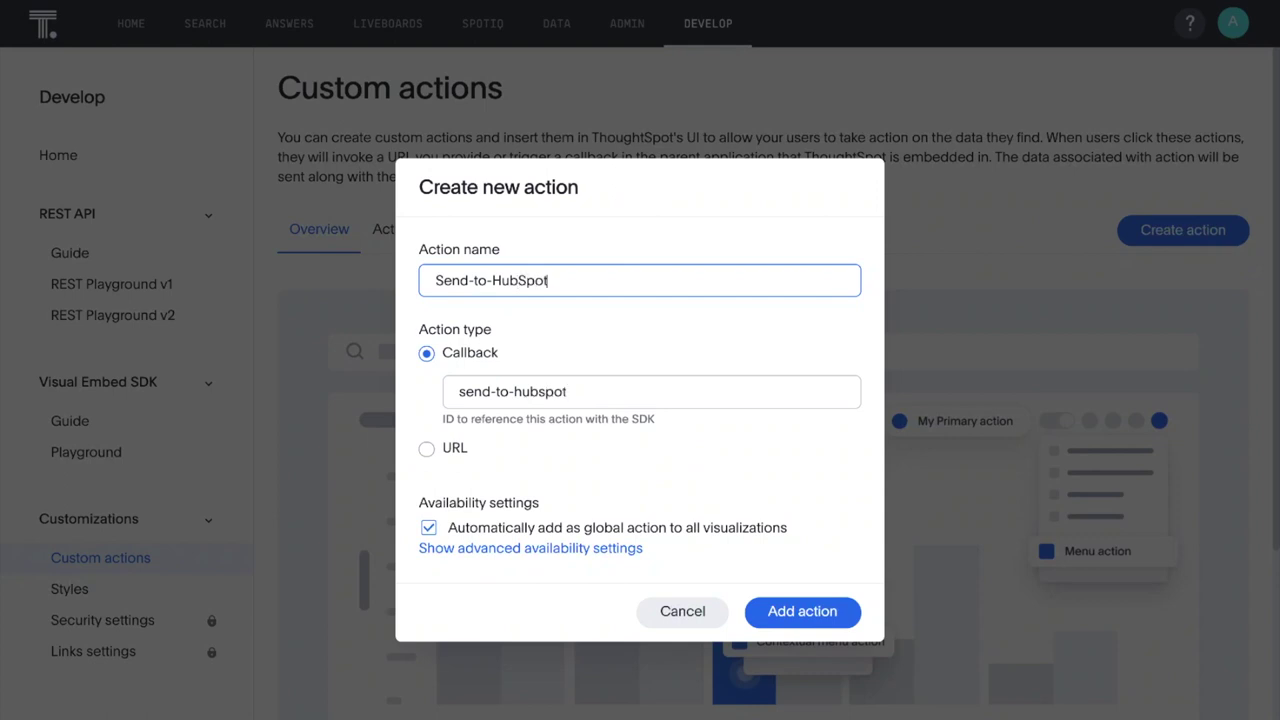
pyautogui.click(497, 548)
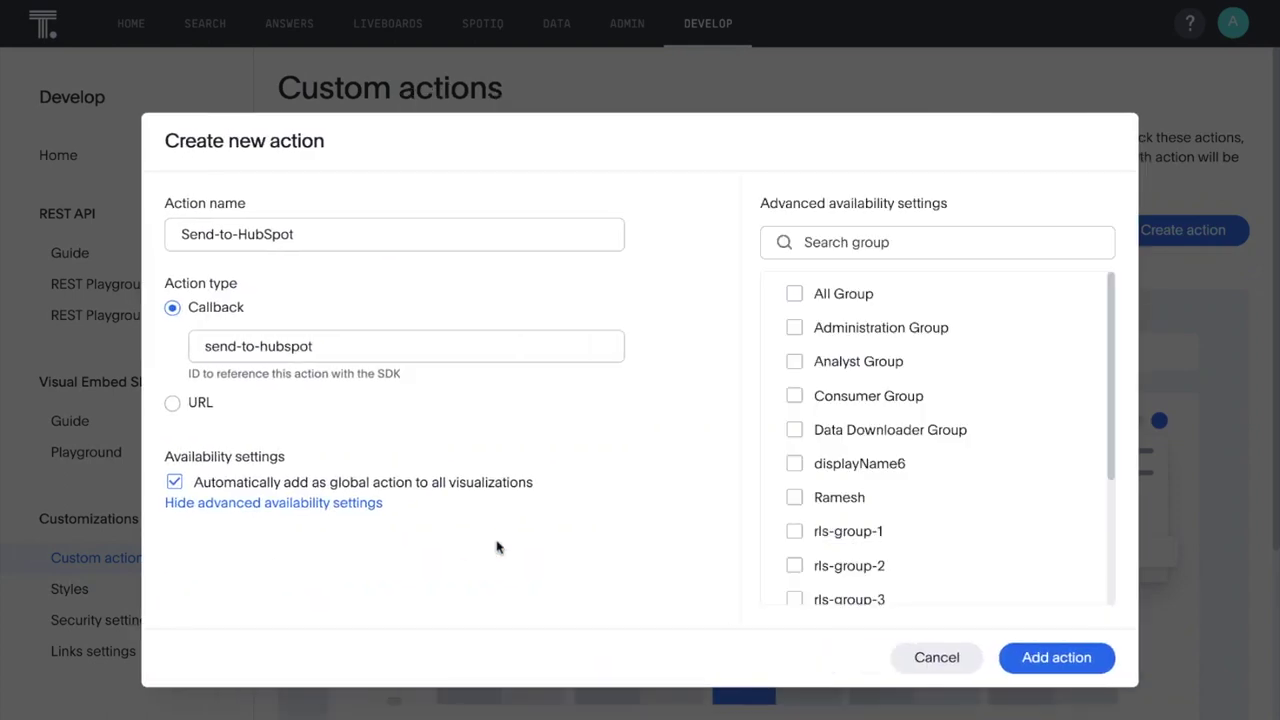
pyautogui.click(796, 362)
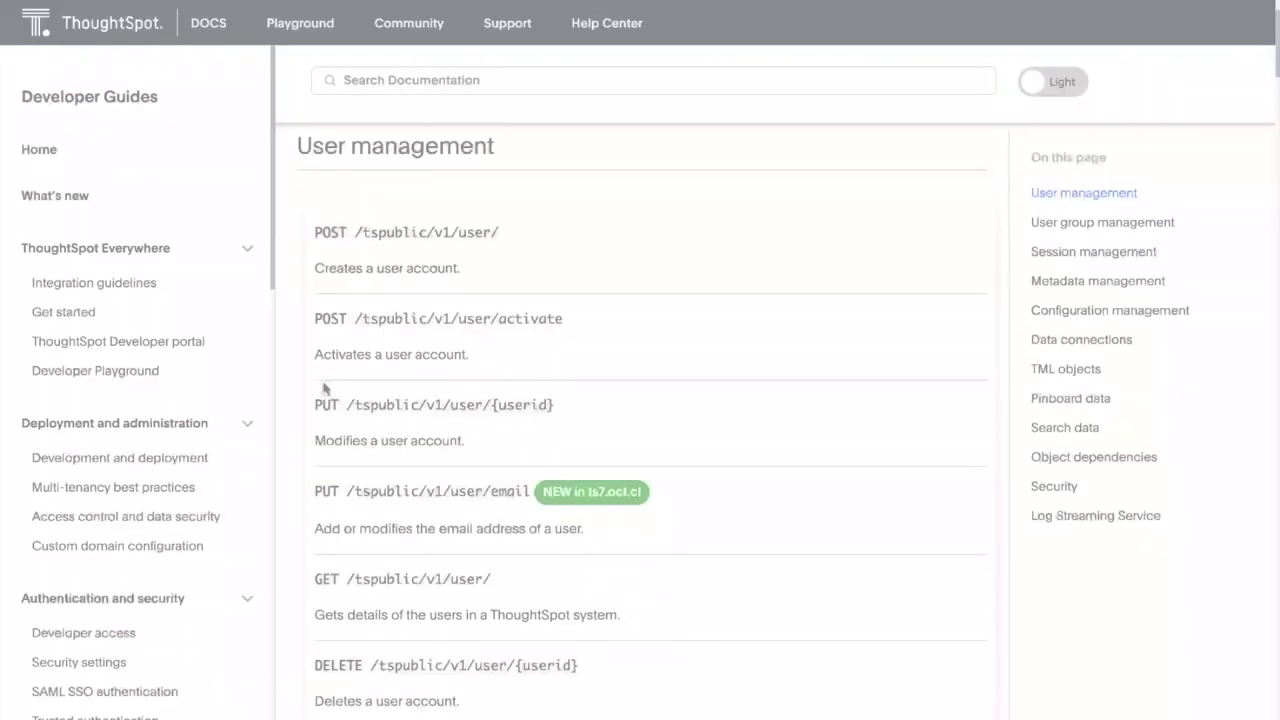
# Jump to the User group management section and scroll through its group endpoints.
pyautogui.click(1036, 226)
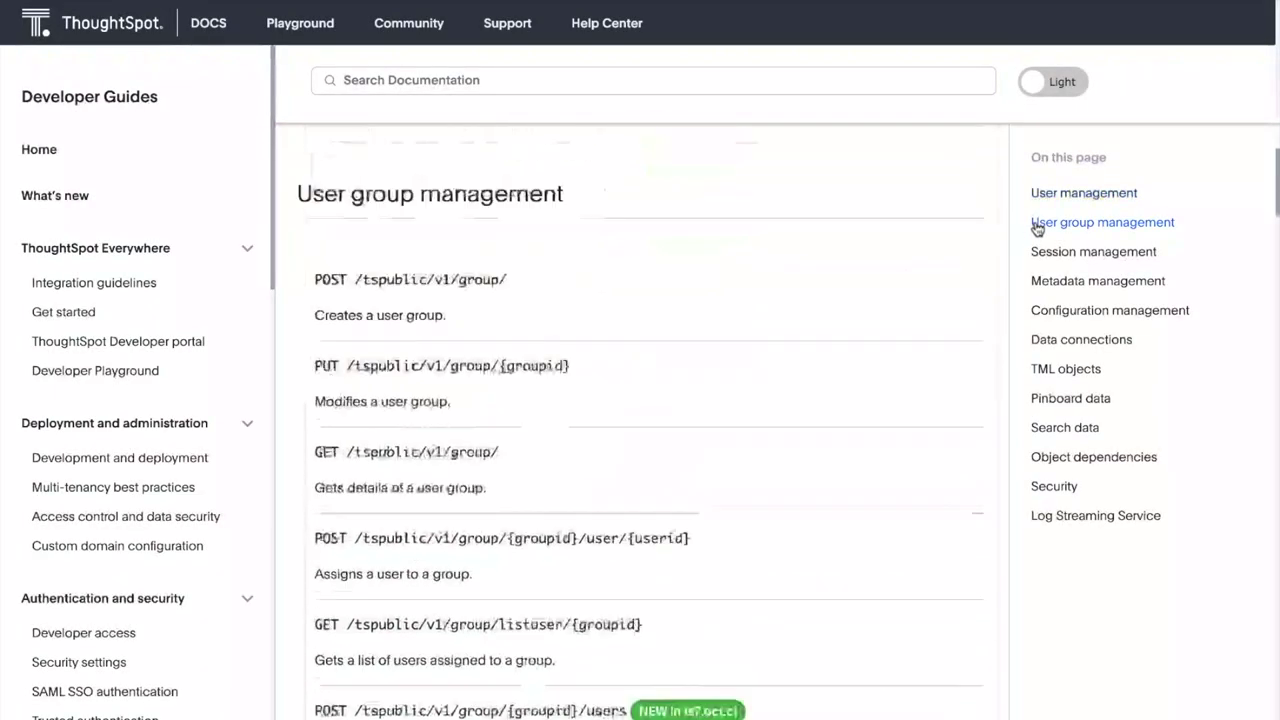
pyautogui.scroll(-4, 741, 438)
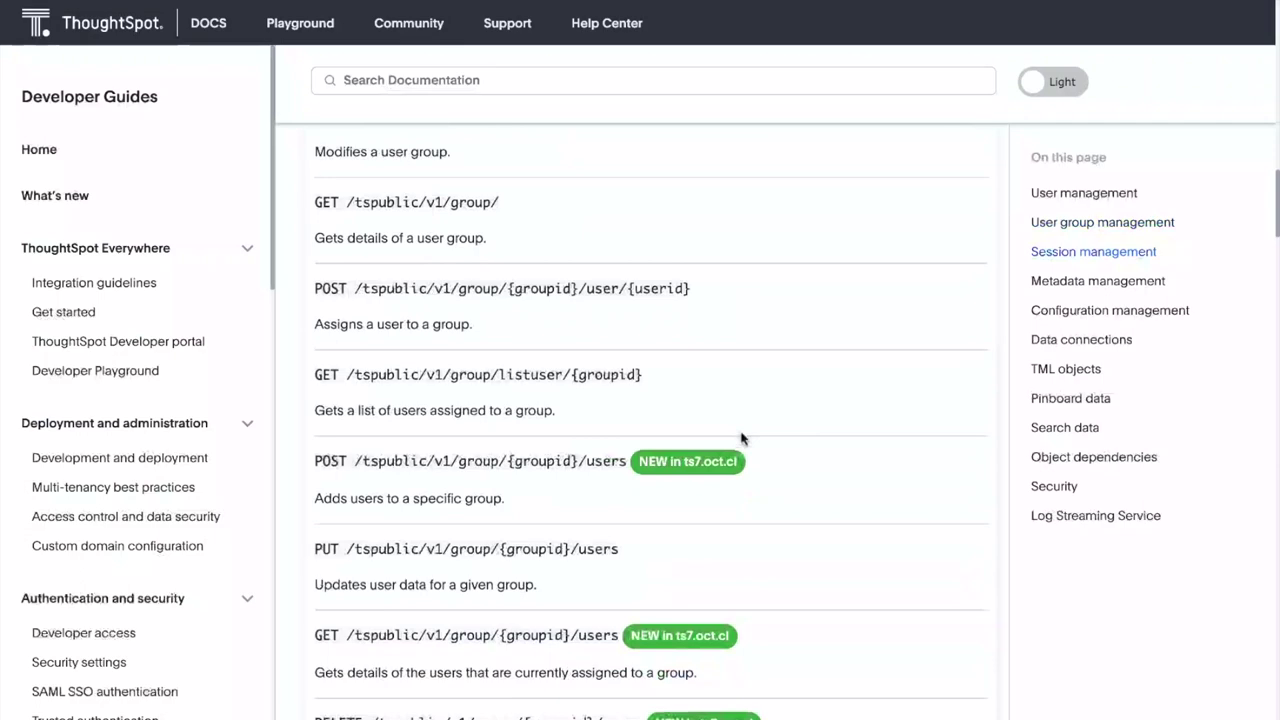
pyautogui.scroll(-2, 741, 438)
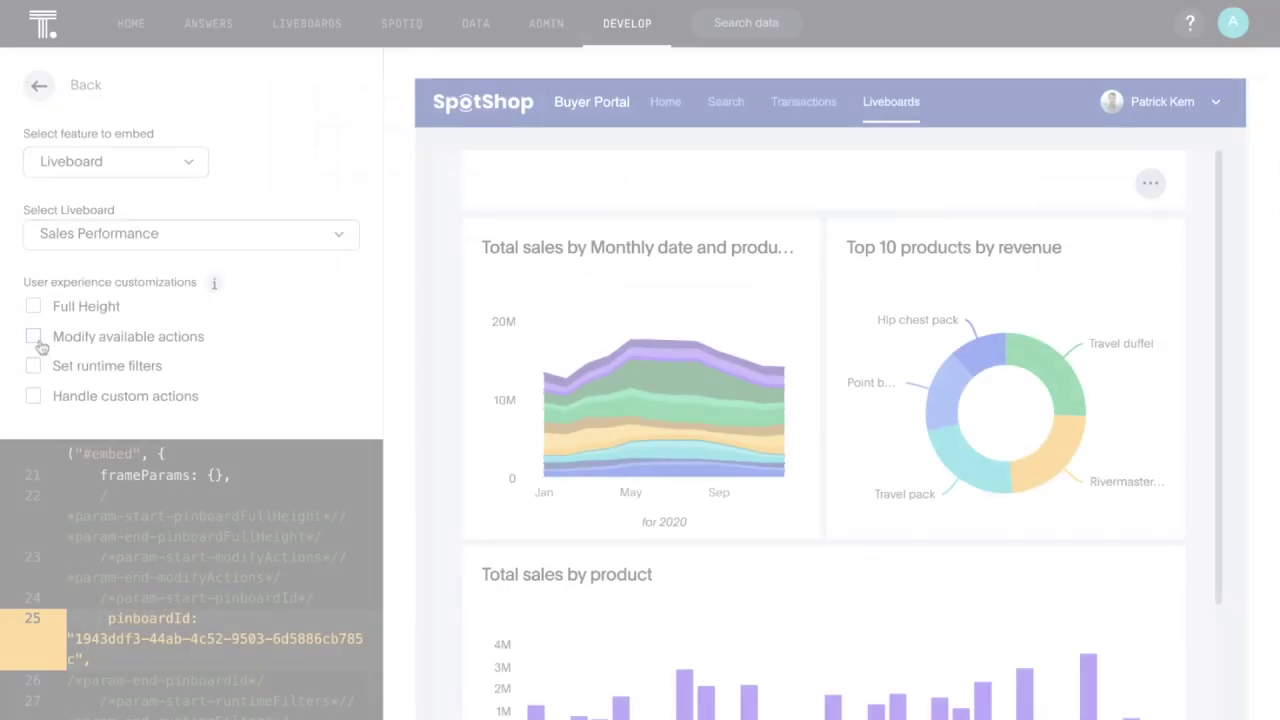
# Restrict the embed's visibleActions to Action.DownloadAsPdf and bring up the preview's Download dialog.
pyautogui.click(33, 337)
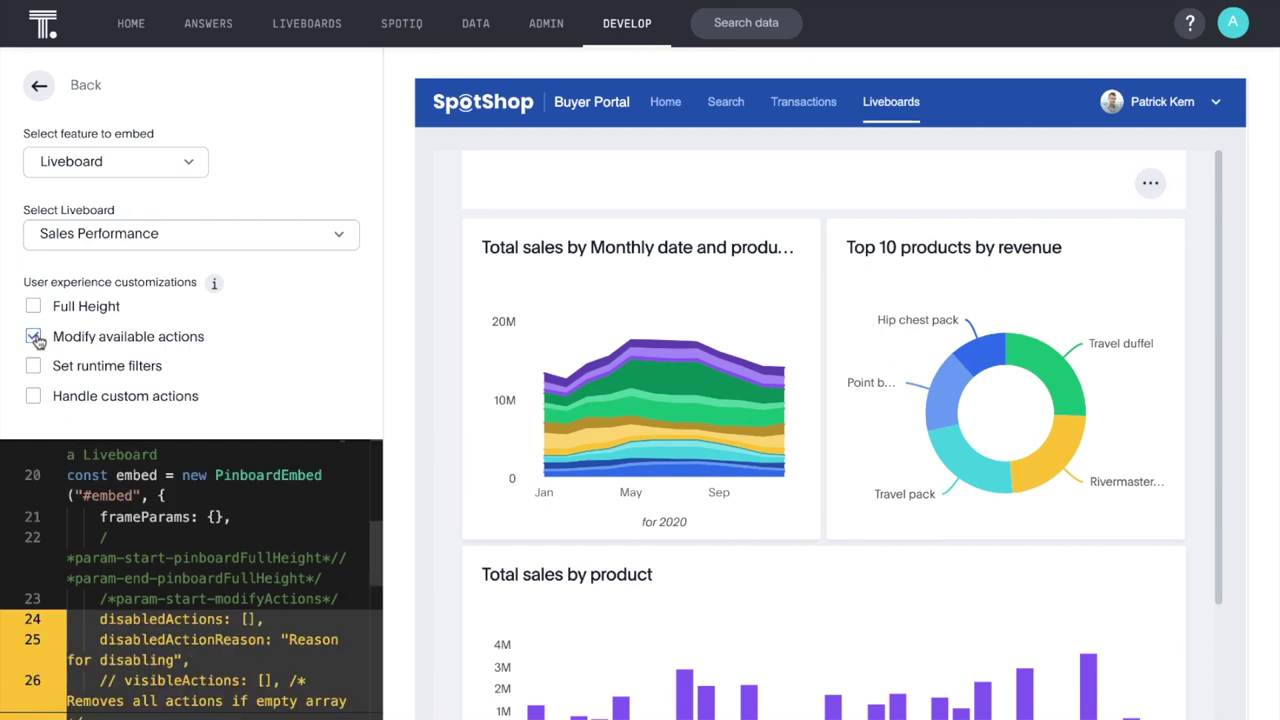
pyautogui.click(120, 680)
pyautogui.press('BackSpace')
pyautogui.press('BackSpace')
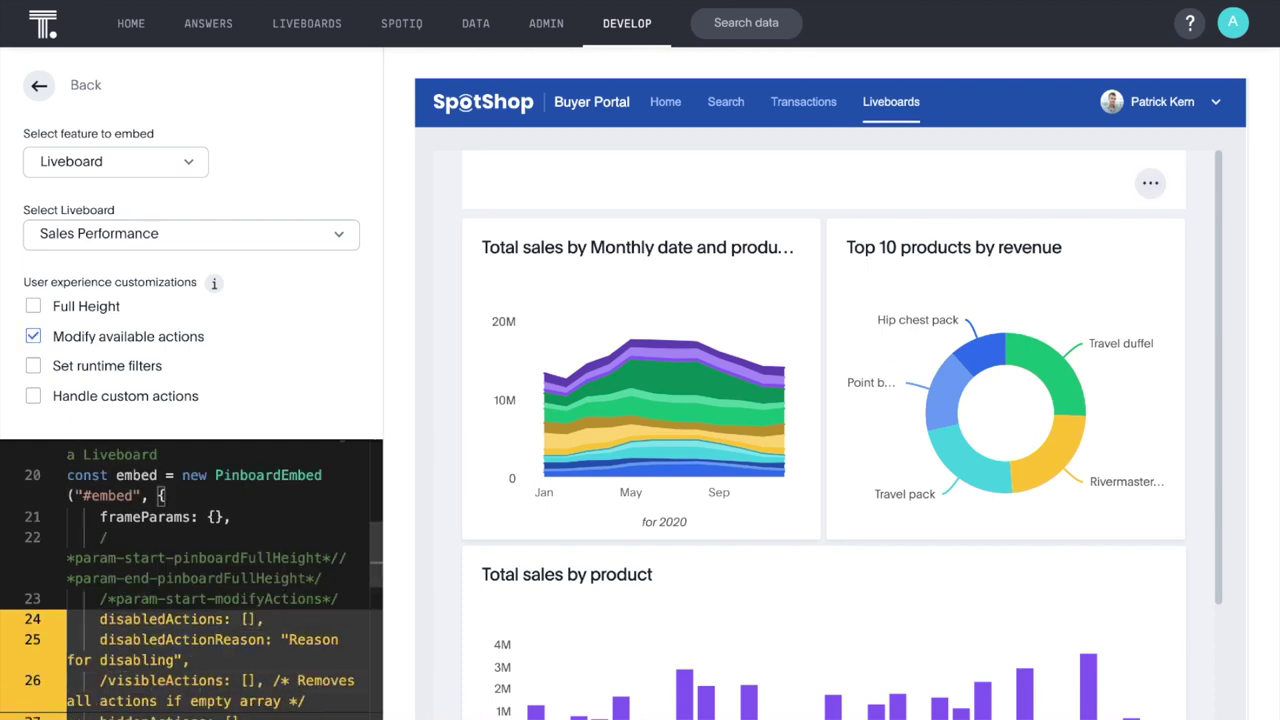
pyautogui.press('BackSpace')
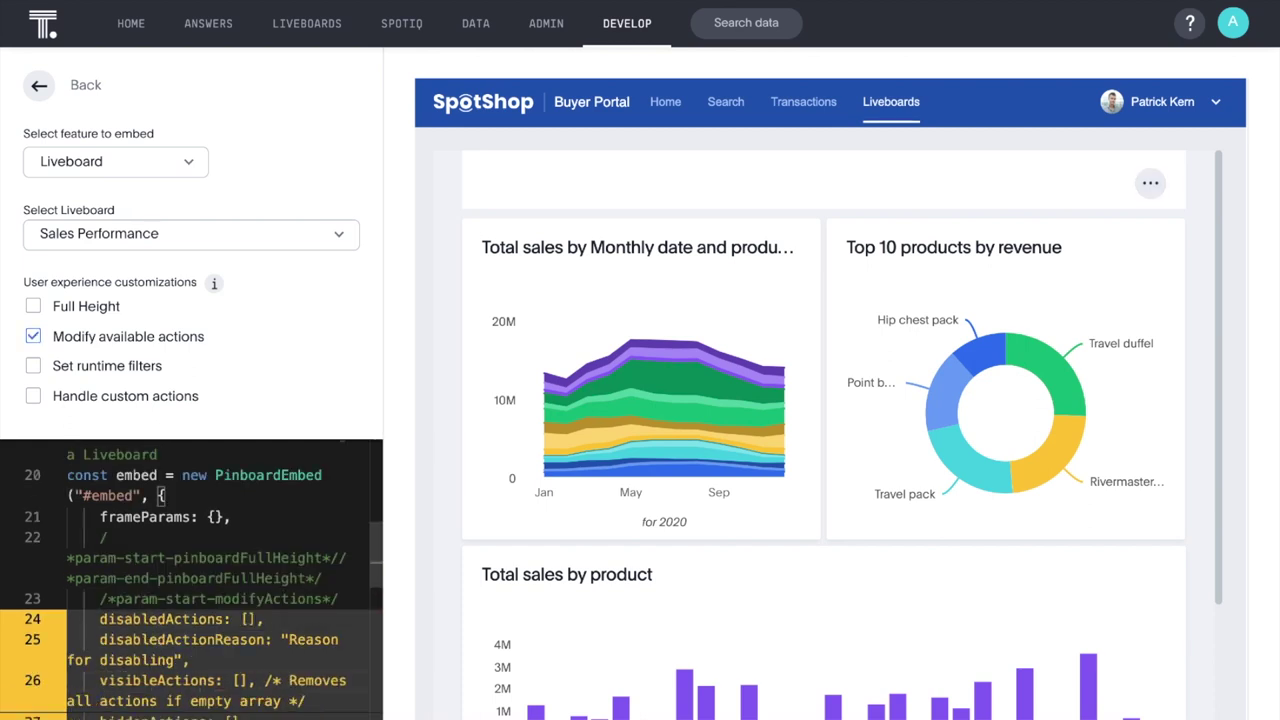
pyautogui.click(238, 680)
pyautogui.write('Action.Down')
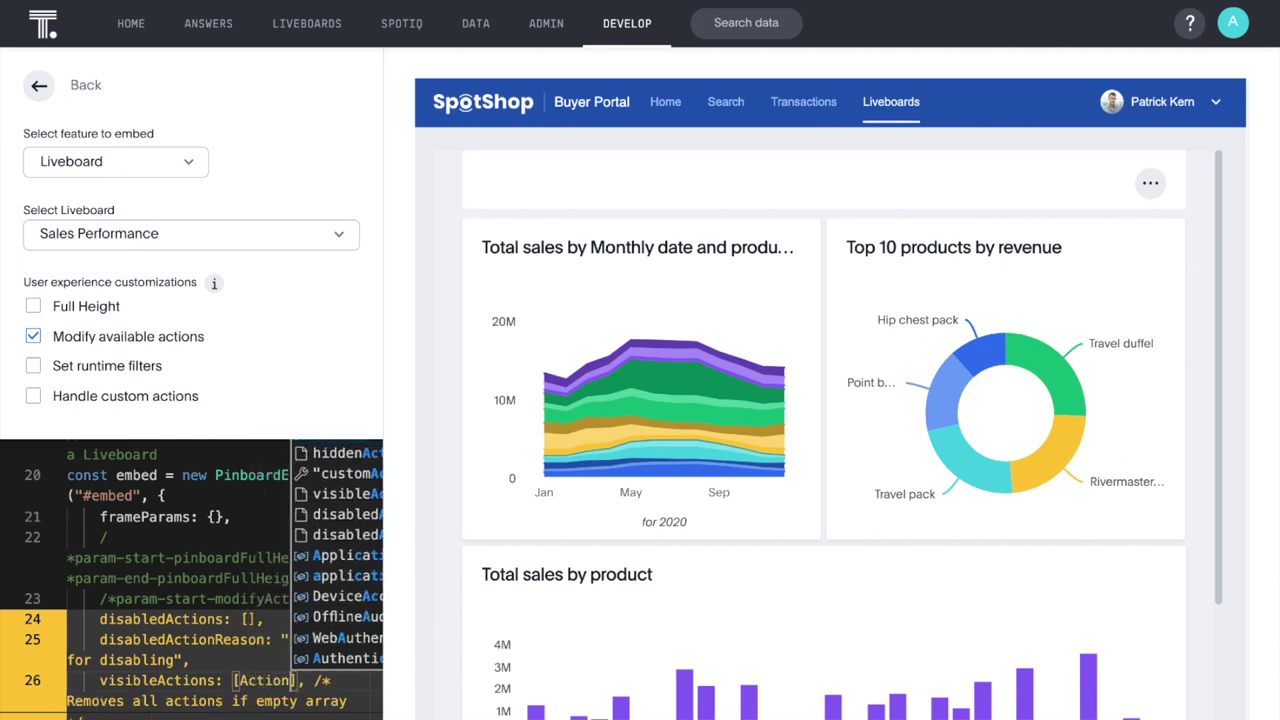
pyautogui.write('loadAs')
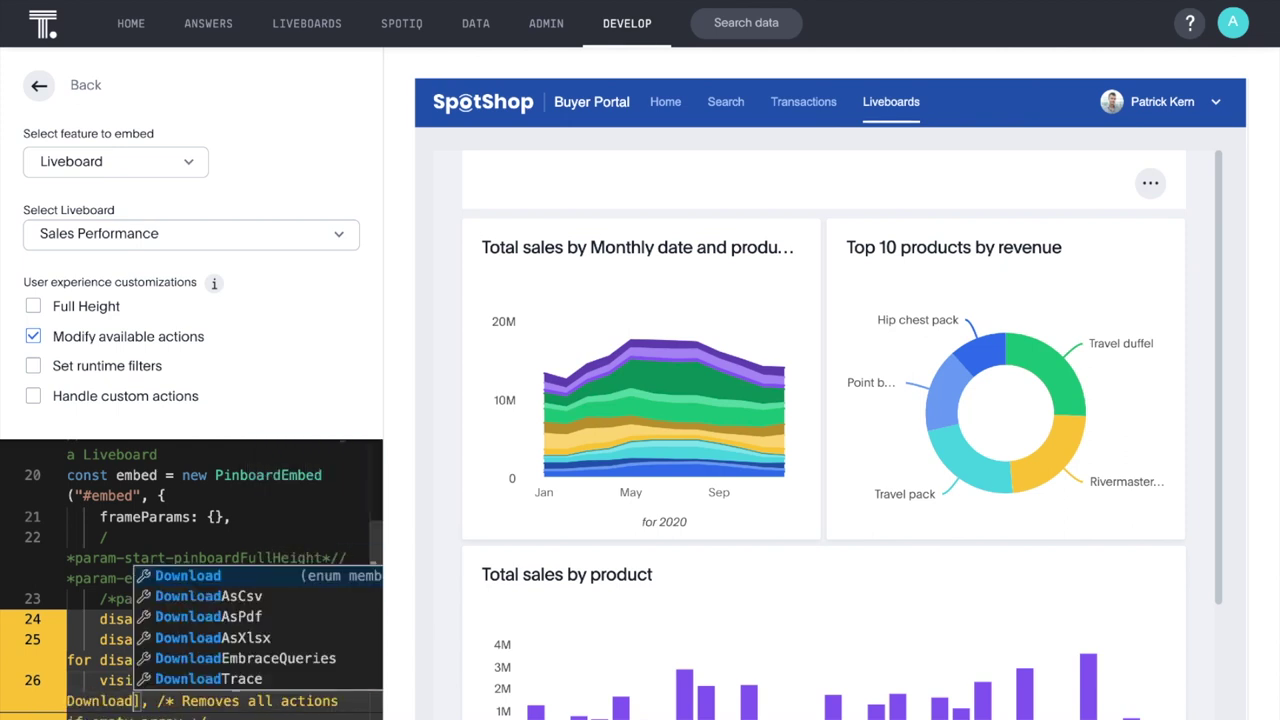
pyautogui.click(260, 638)
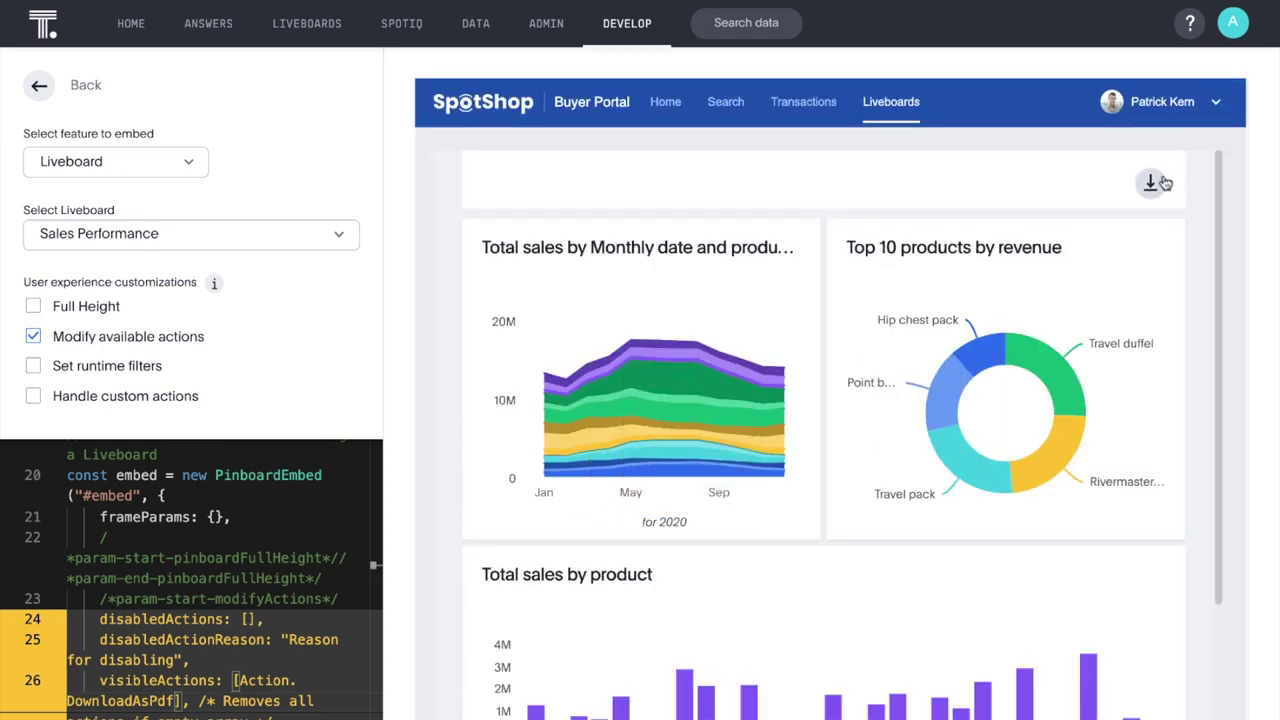
pyautogui.click(1153, 183)
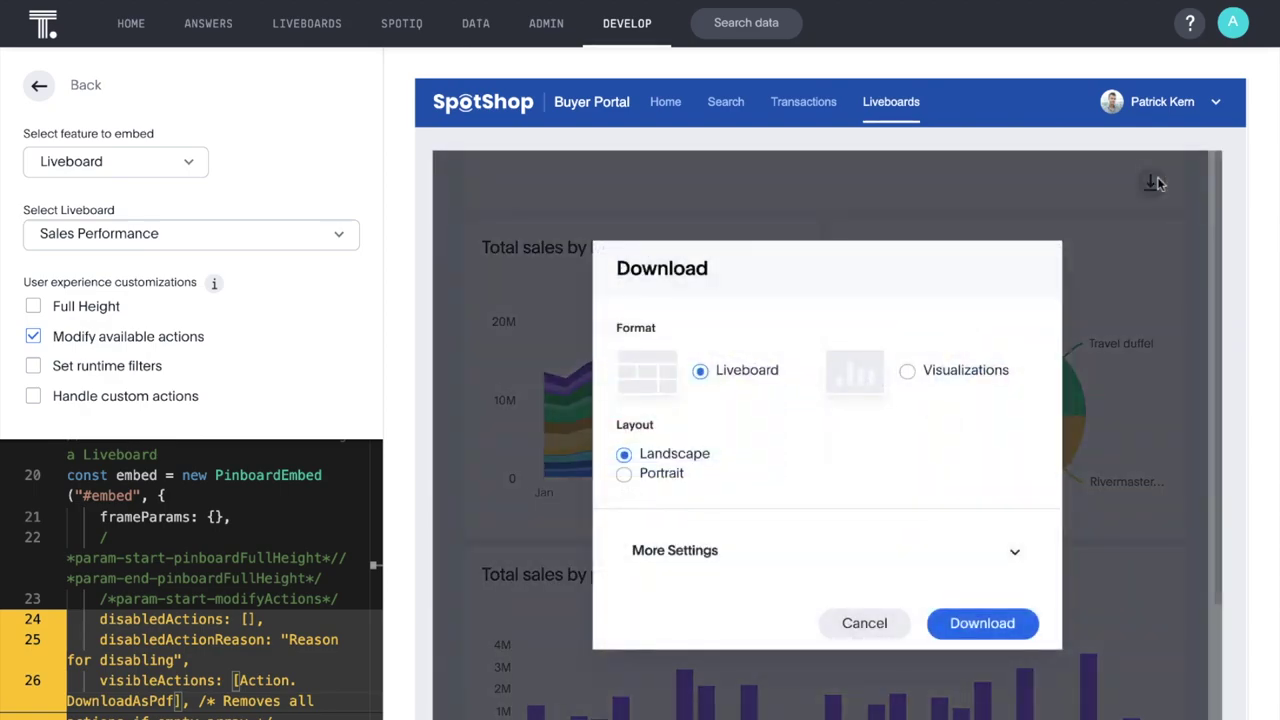